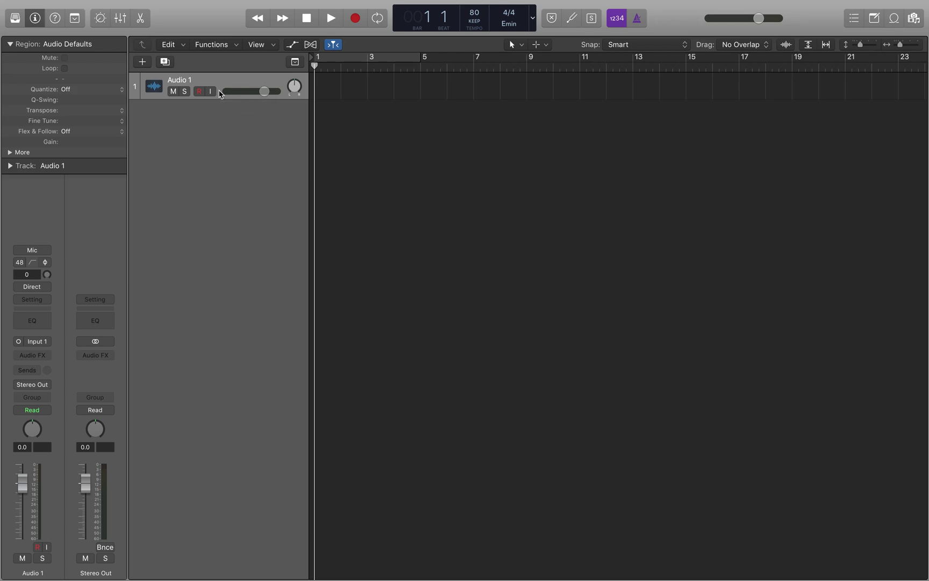
Step: Open the audio file import dialog and select Z NVNP 2.m4a in the Reference Stuff folder
key("super+shift+i")
left_click(290, 92)
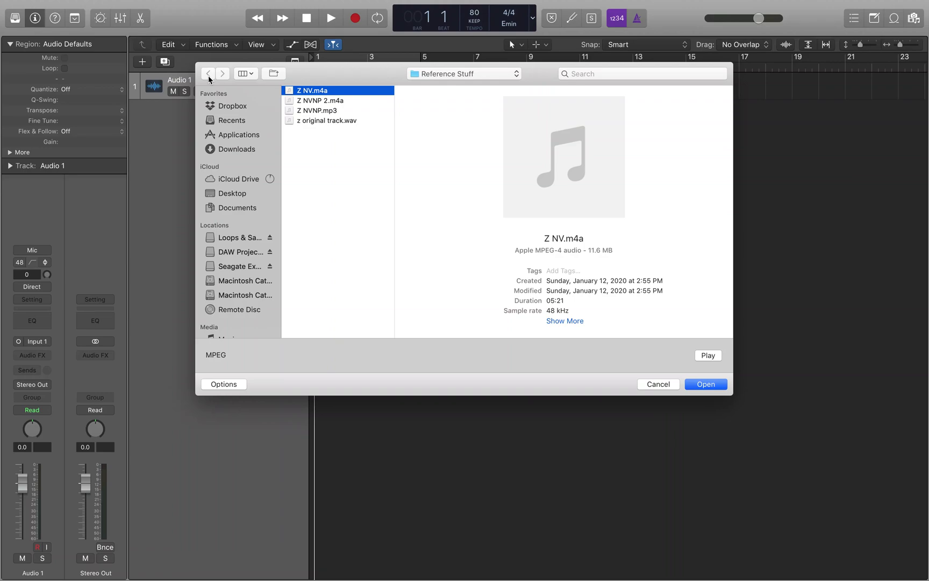
key("Tab")
key("Tab")
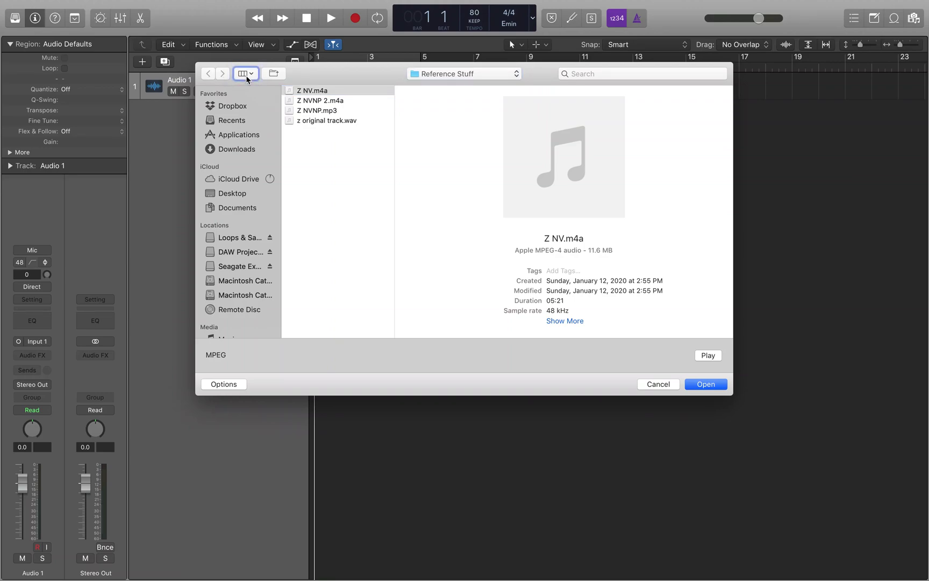
key("shift+Tab")
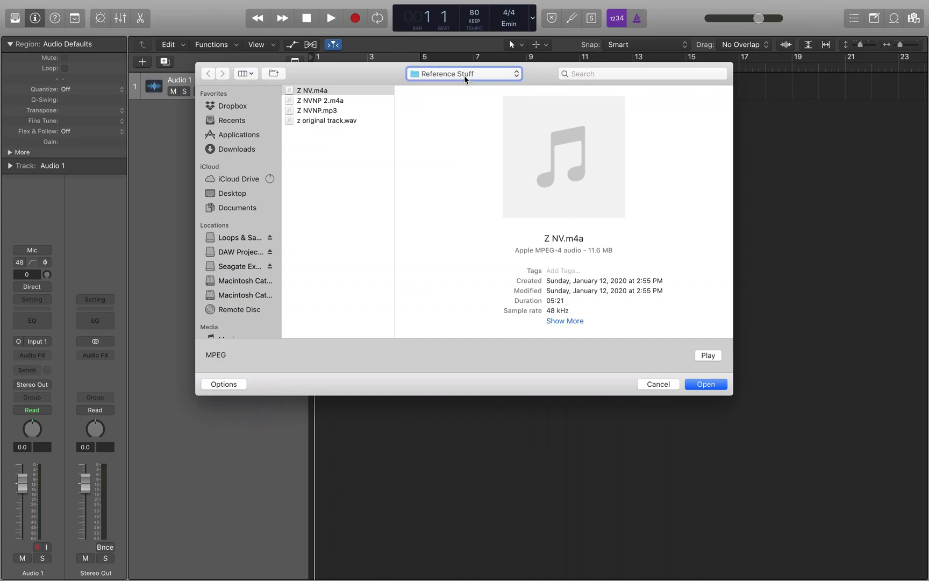
key("Tab")
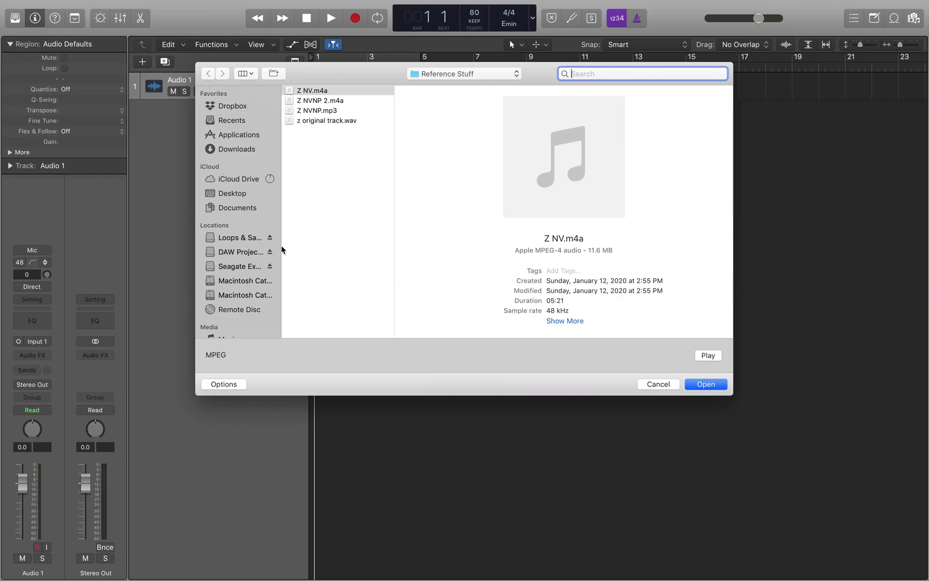
key("Tab")
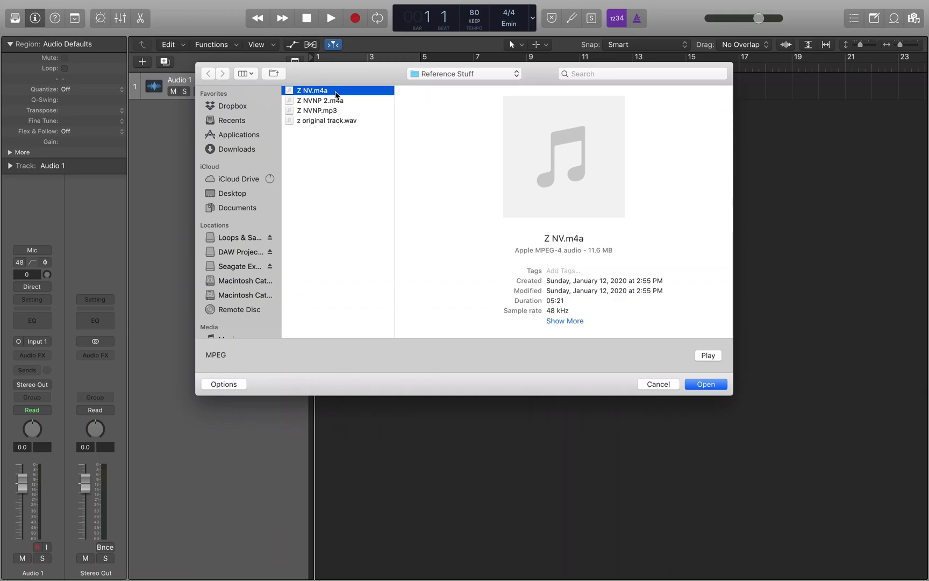
left_click(354, 101)
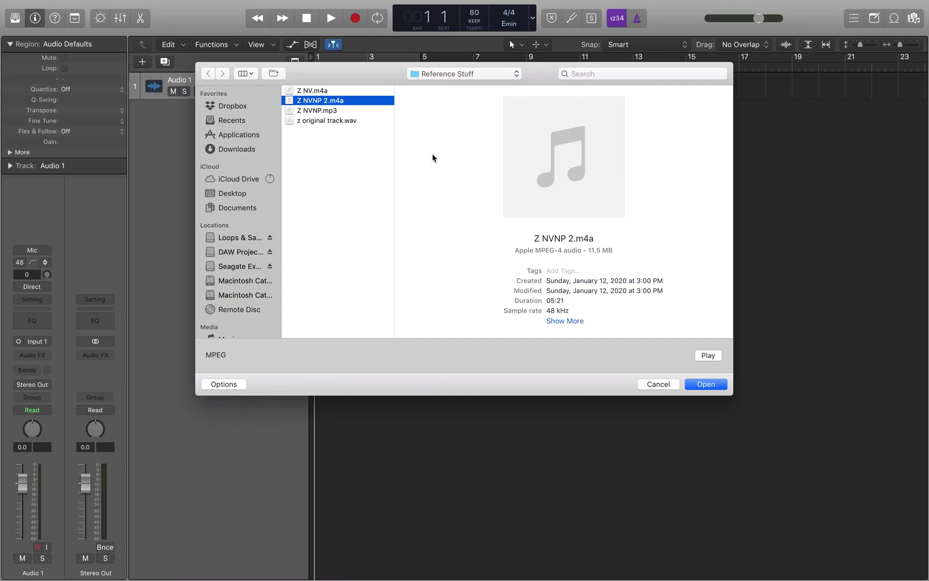
Step: Preview the selected Z NVNP 2.m4a file in the import dialog
left_click(709, 356)
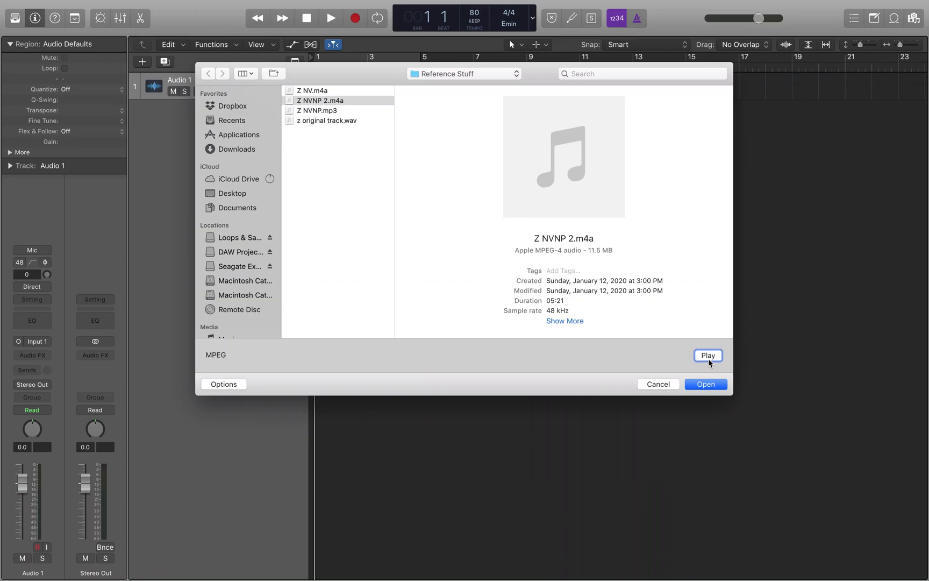
left_click(709, 356)
left_click(709, 359)
Step: Import Z NVNP 2.m4a onto the Audio 1 track, converting the file to the project's 96 kHz sample rate
left_click(225, 384)
left_click(659, 385)
left_click(707, 385)
left_click(706, 385)
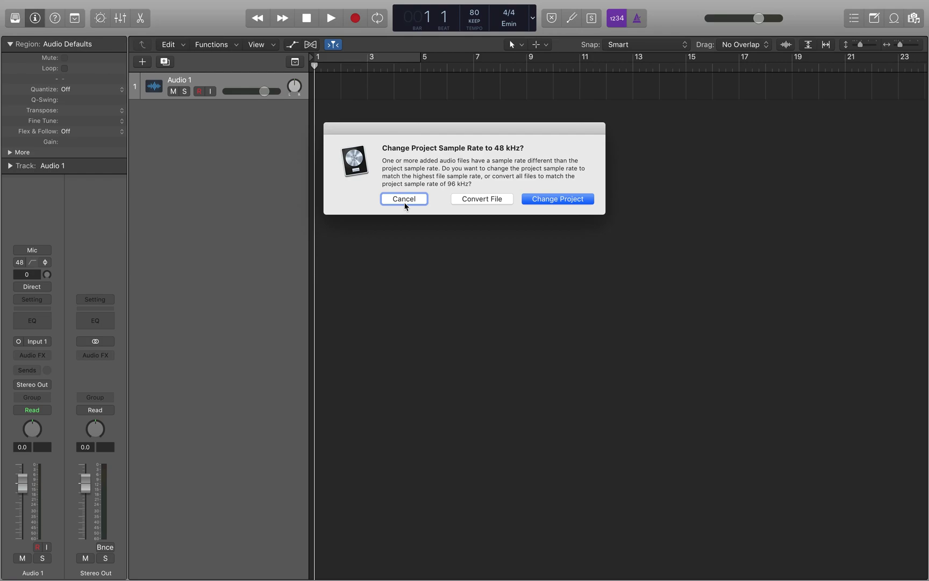
left_click(483, 202)
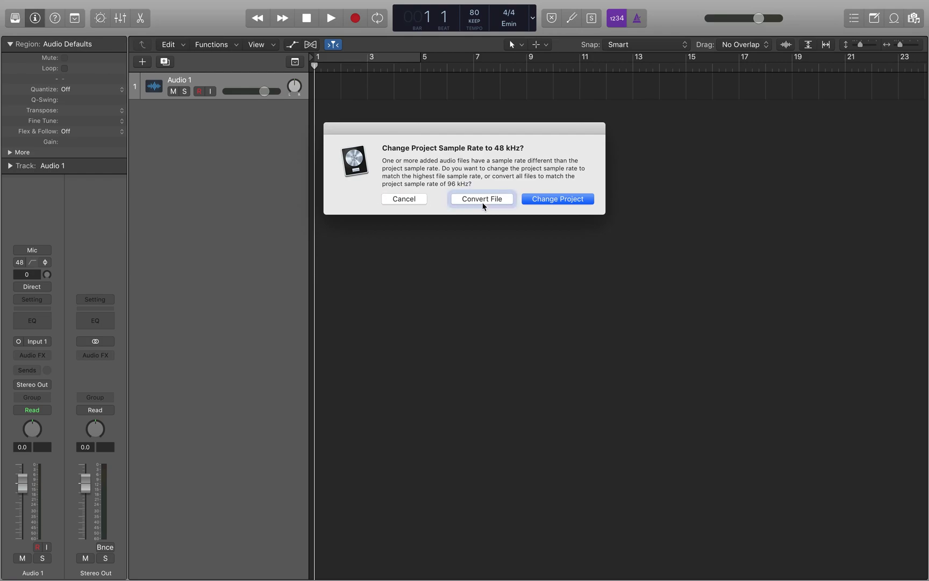
left_click(482, 200)
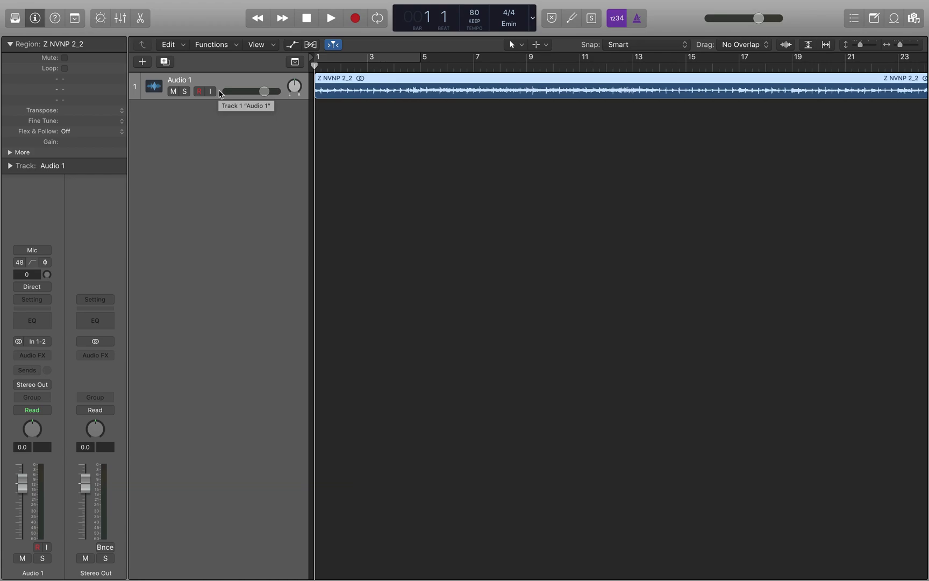
Step: Name the audio track Z NVNP 2_2 after its region and mute it
key("space")
key("alt+shift+n")
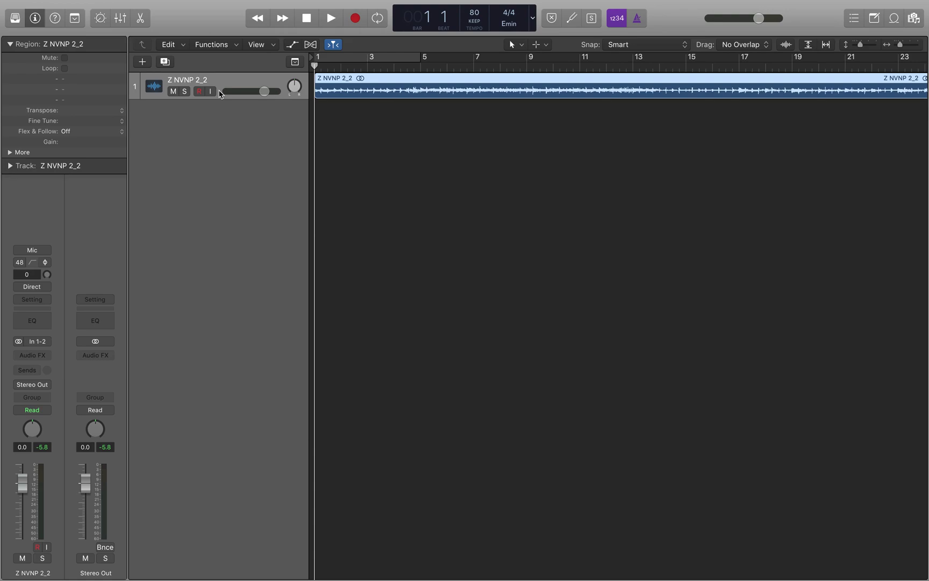
key("ctrl+m")
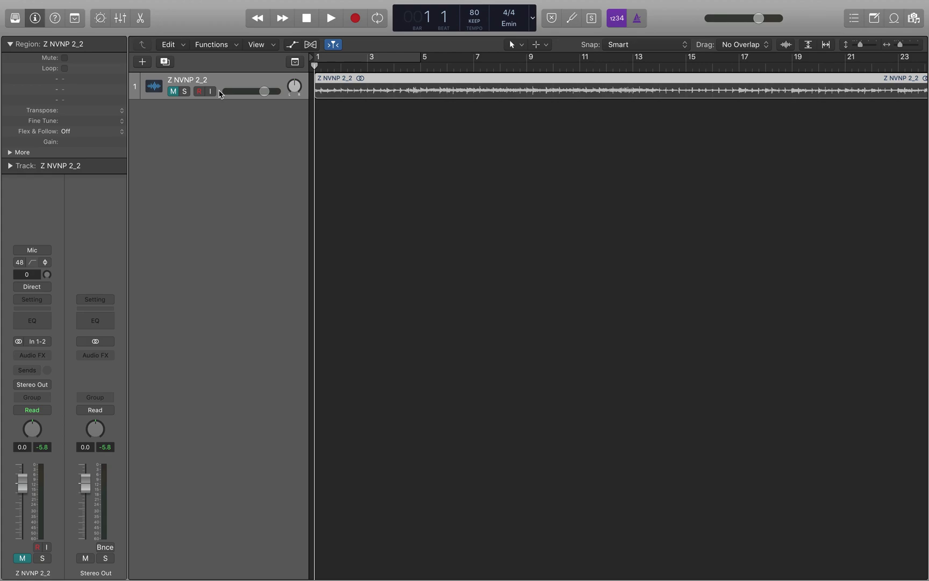
Step: Switch to Finder, bring z original track.wav from the Reference Stuff folder into the Logic Pro X project as a new track, and play it back
key("super+Tab")
key("super+Tab")
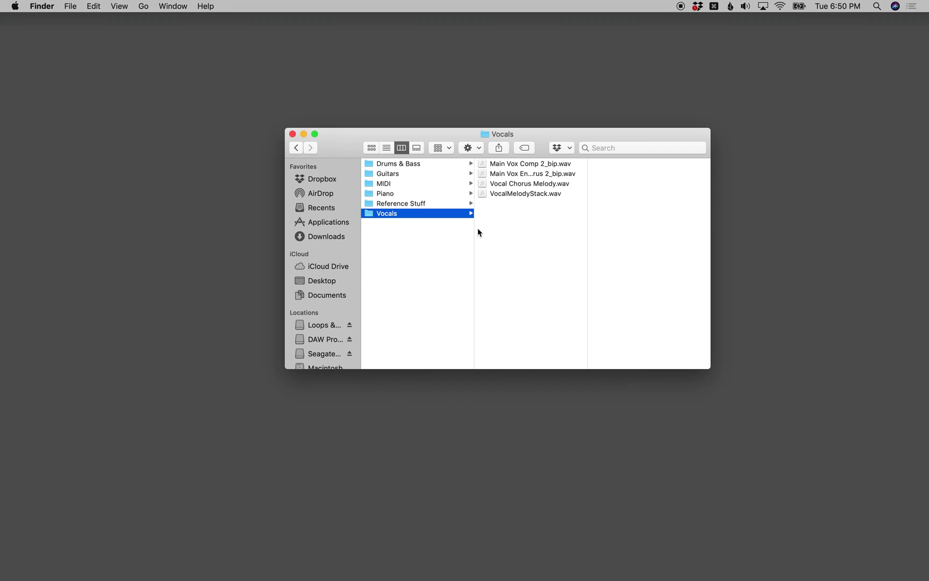
left_click(436, 204)
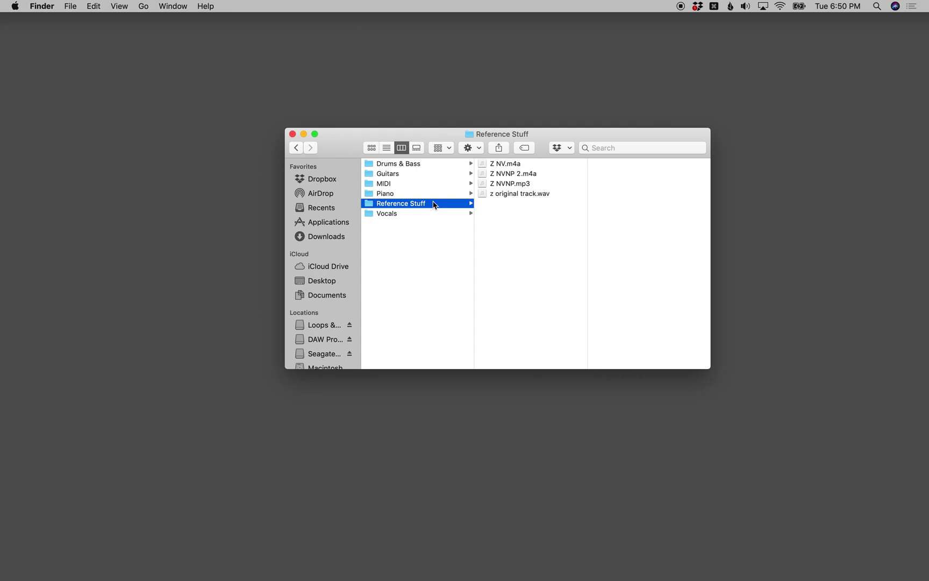
key("Right")
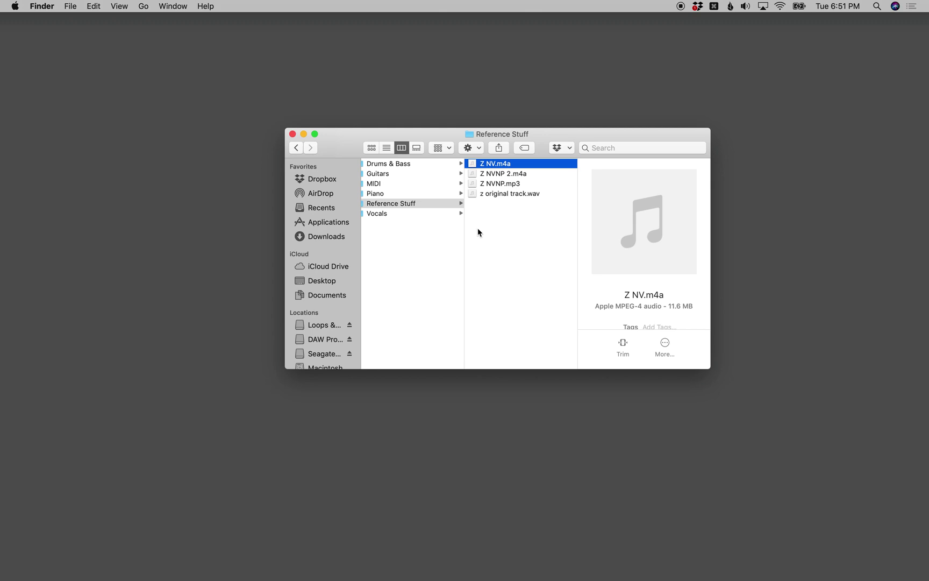
left_click(502, 194)
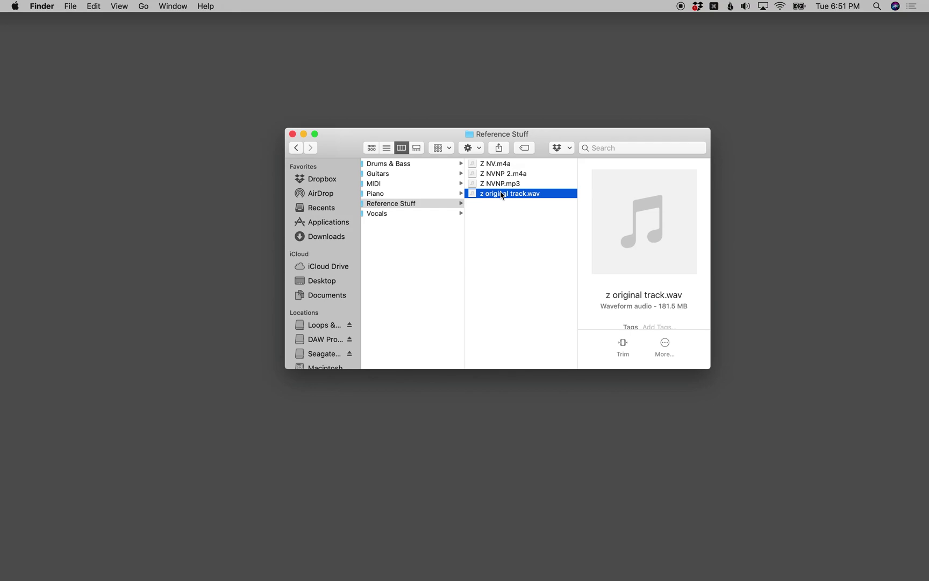
key("super+Tab")
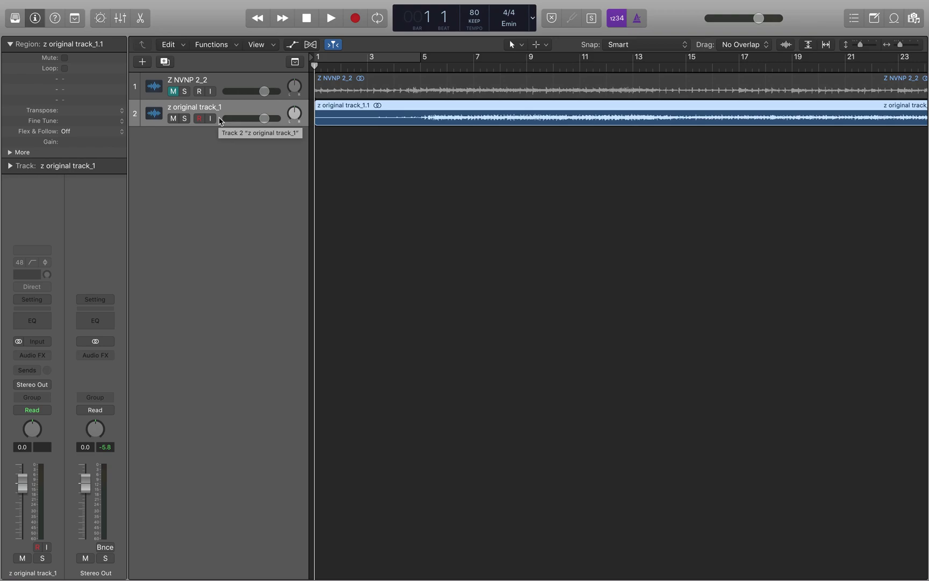
key("space")
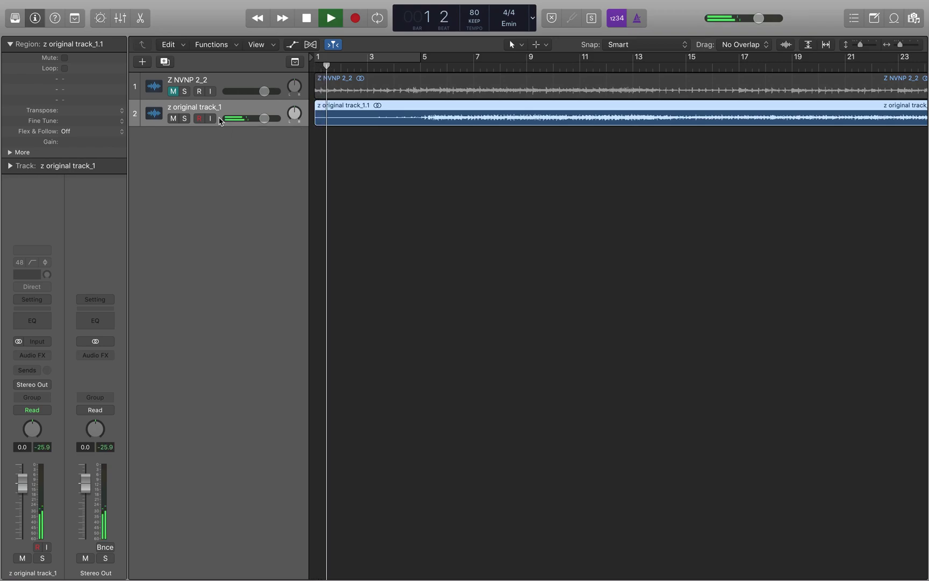
key("space")
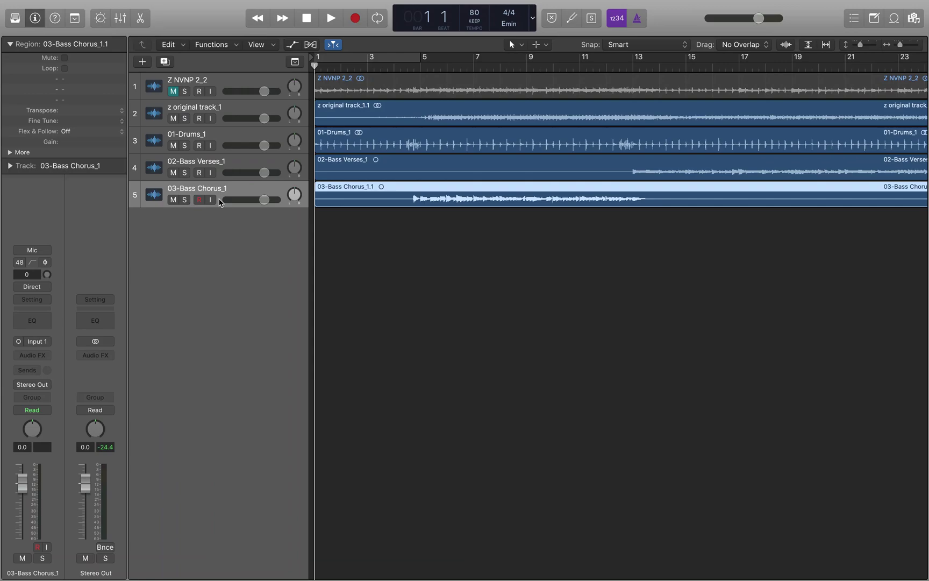
Step: Start a MIDI file import and focus on the MIDI folder inside ZDemo in the file browser
mouse_move(15, 8)
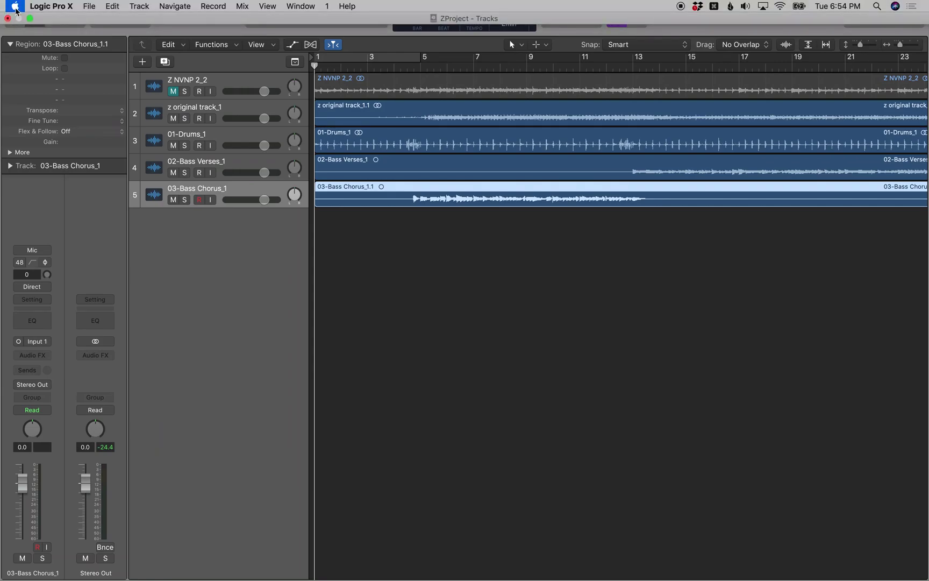
left_click(89, 7)
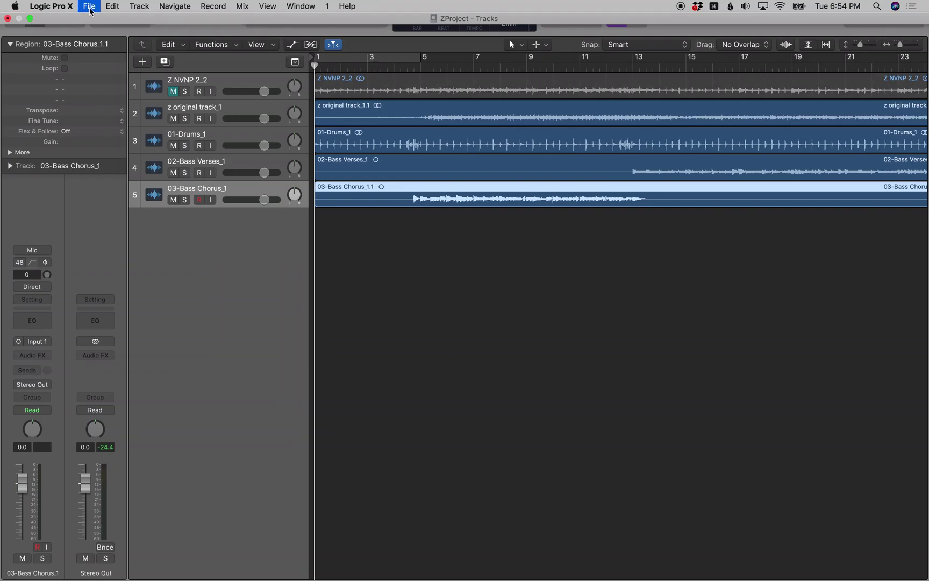
left_click(90, 7)
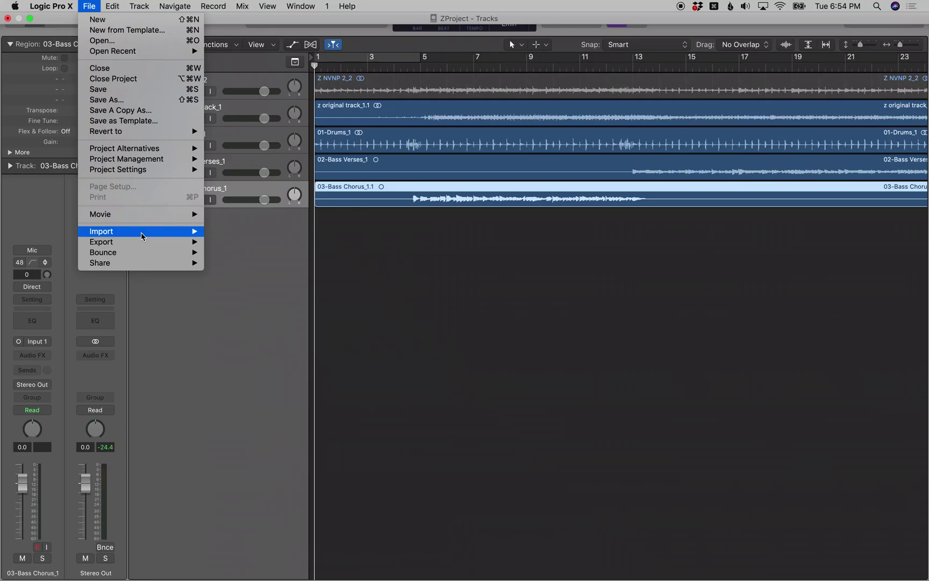
mouse_move(143, 236)
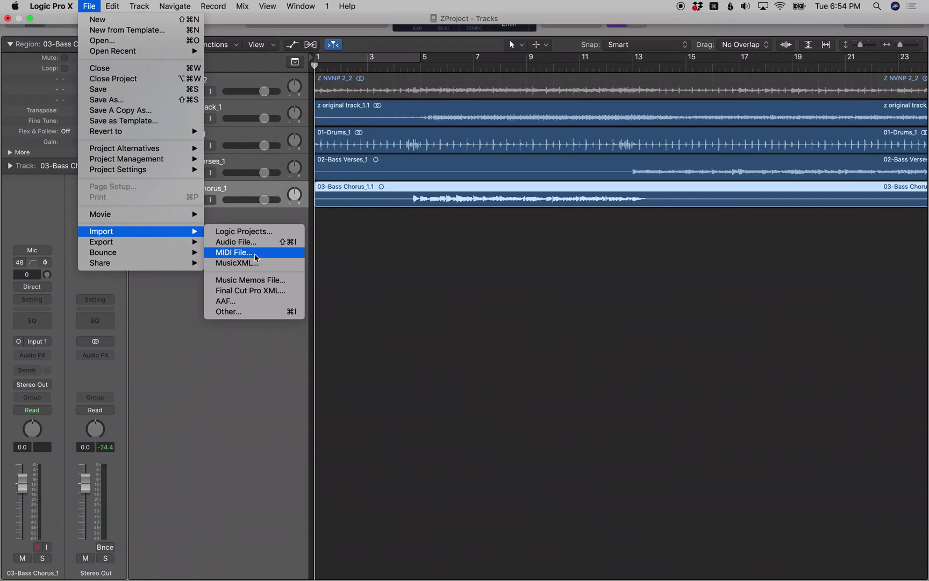
left_click(234, 252)
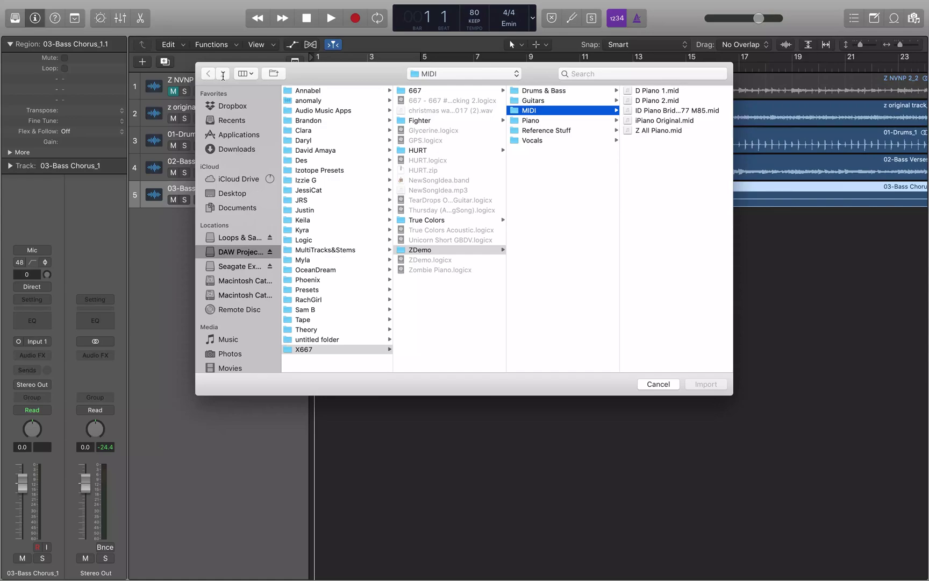
left_click(245, 74)
key("Tab")
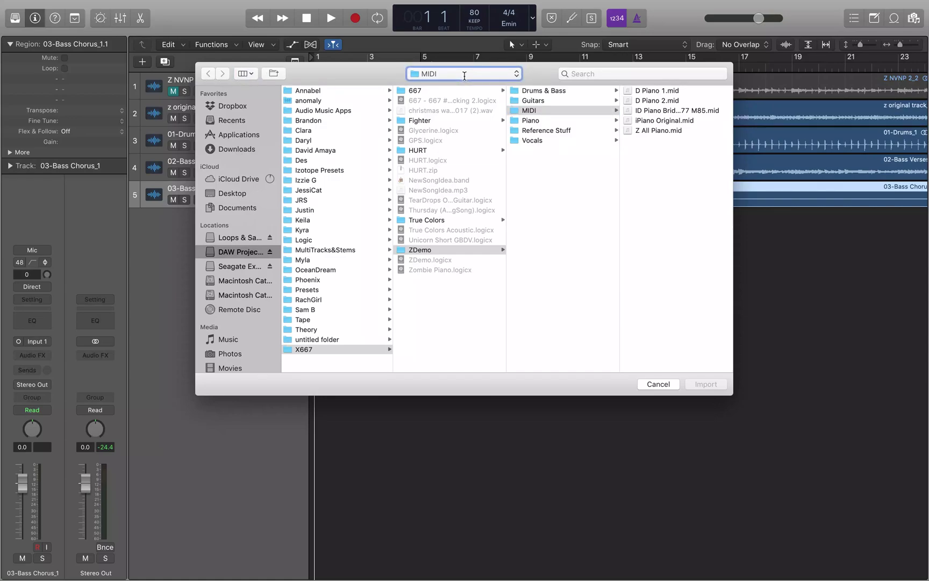
left_click(642, 76)
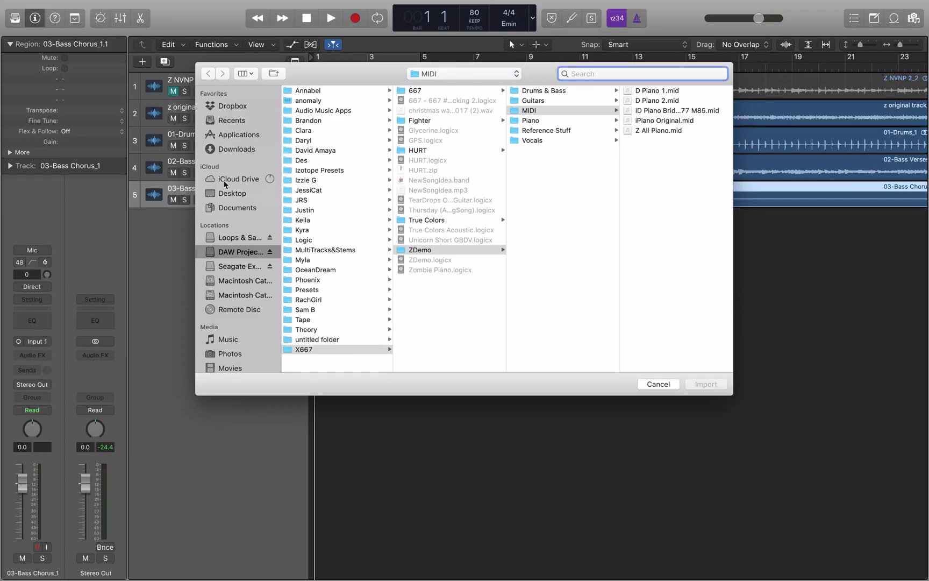
key("Tab")
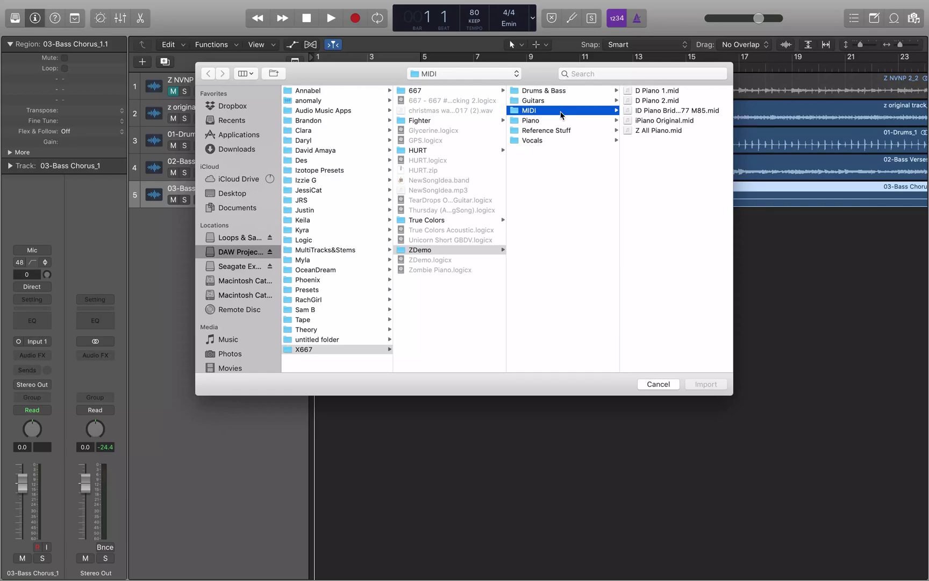
Step: Choose D Piano 1.mid in the MIDI folder and import it
left_click(692, 91)
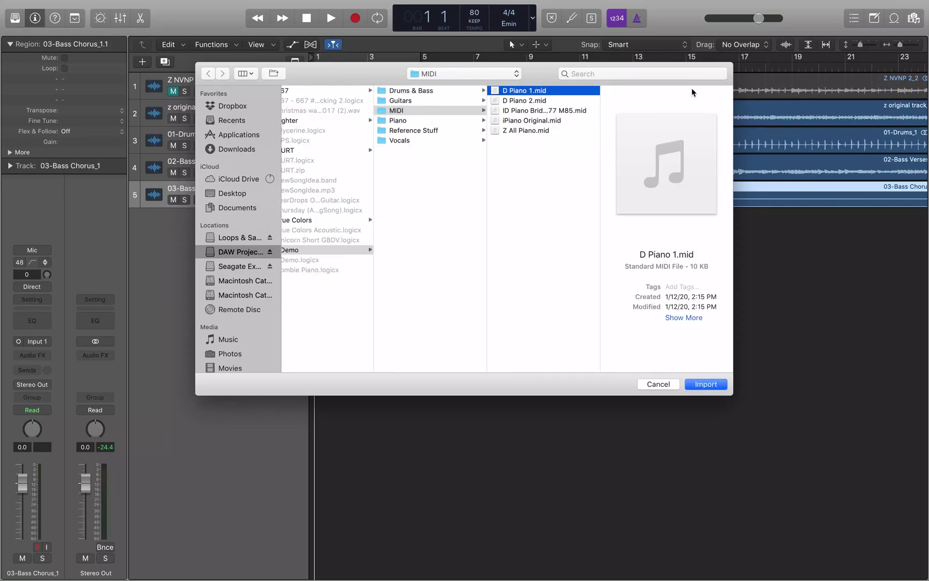
left_click(561, 102)
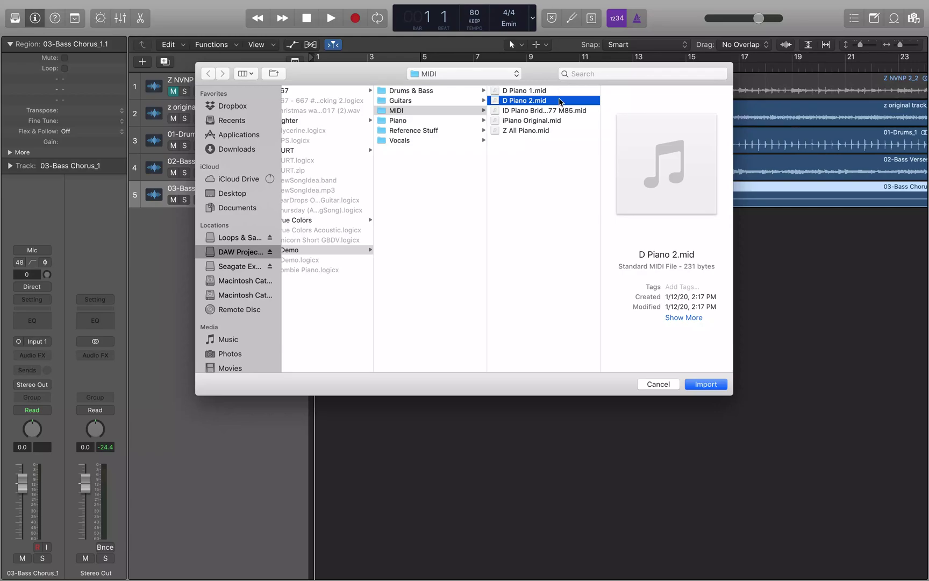
left_click(560, 92)
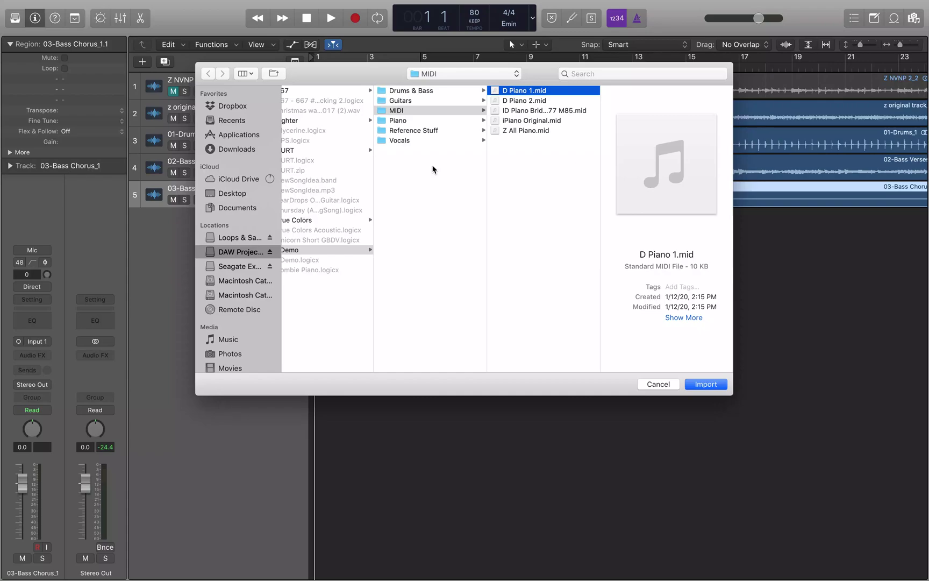
left_click(706, 385)
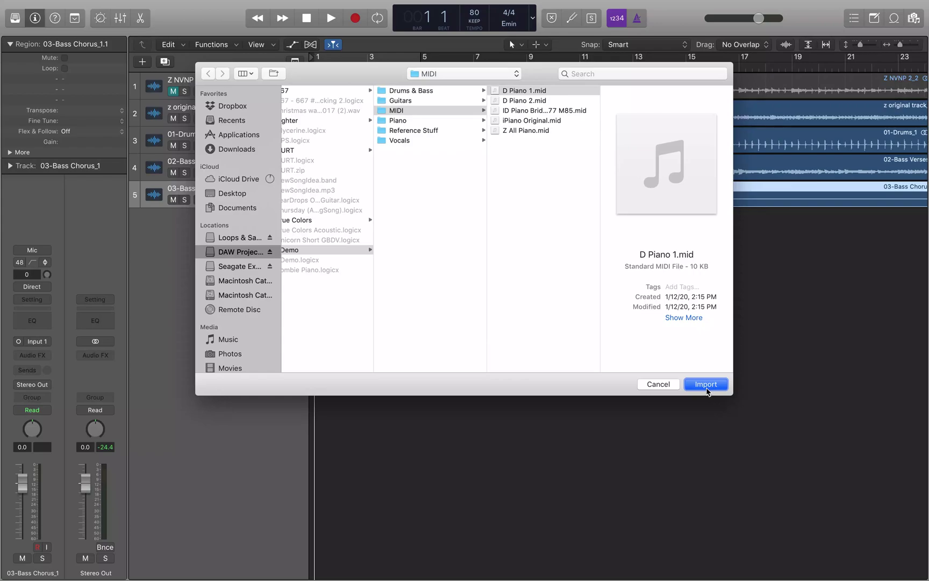
left_click(706, 384)
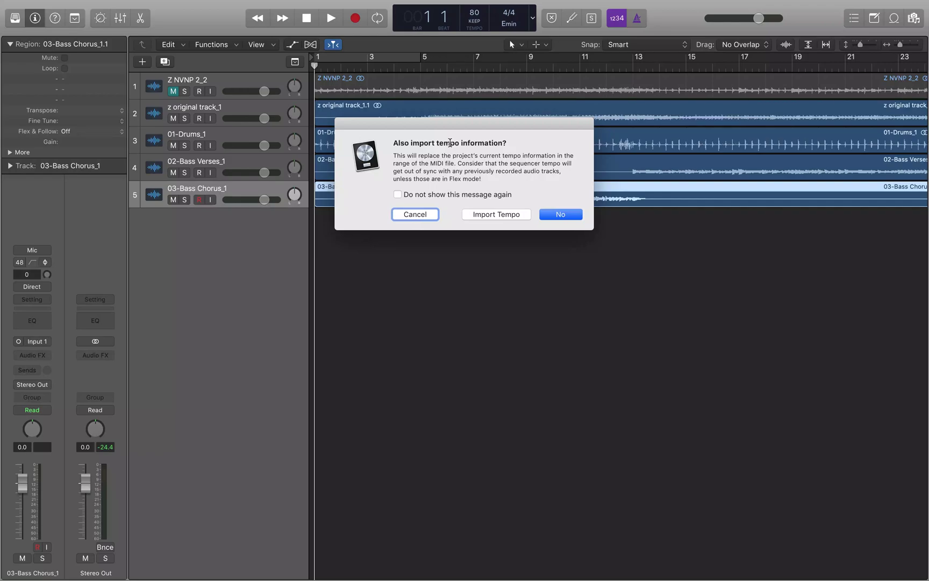
Step: Include the tempo information with the MIDI import and select the 03-Bass Chorus_1 track
key("Tab")
key("Tab")
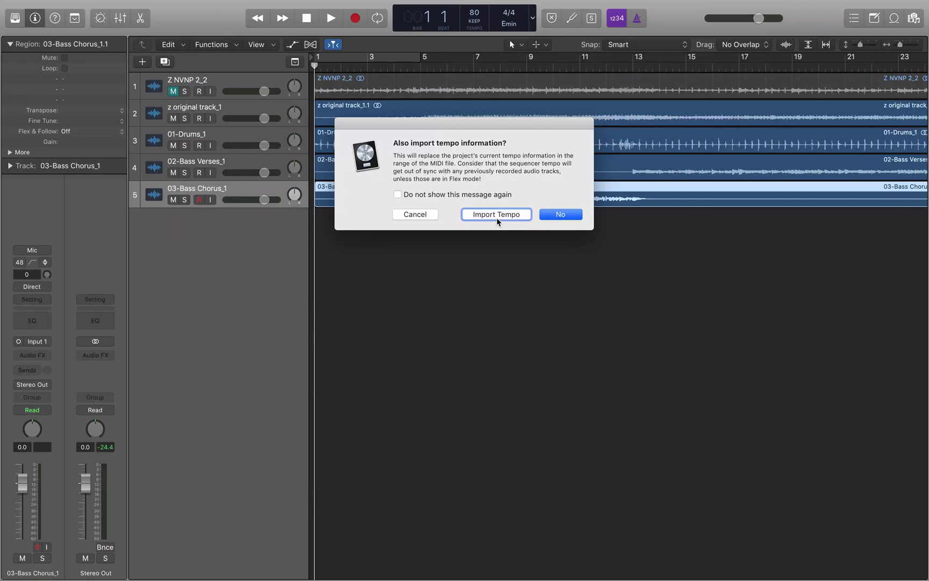
left_click(496, 215)
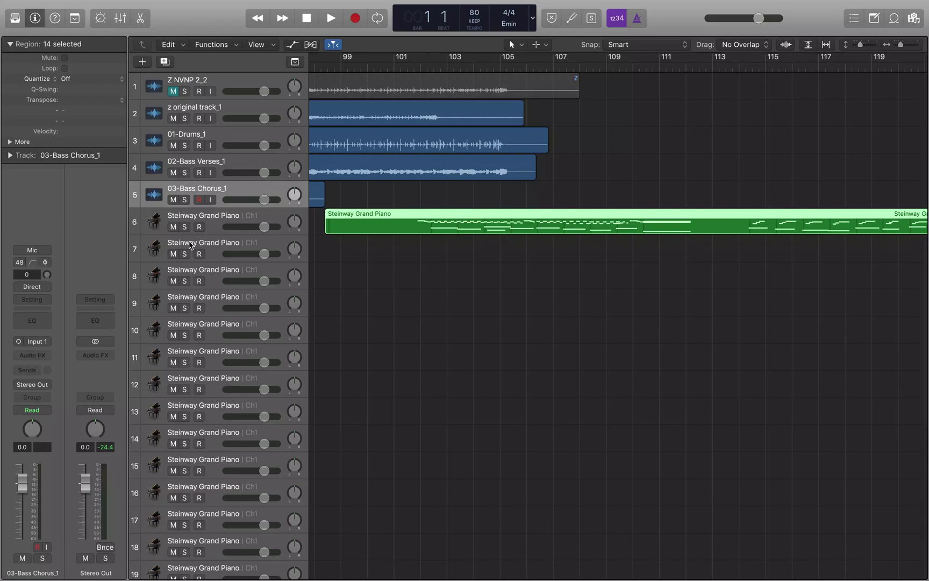
left_click(220, 202)
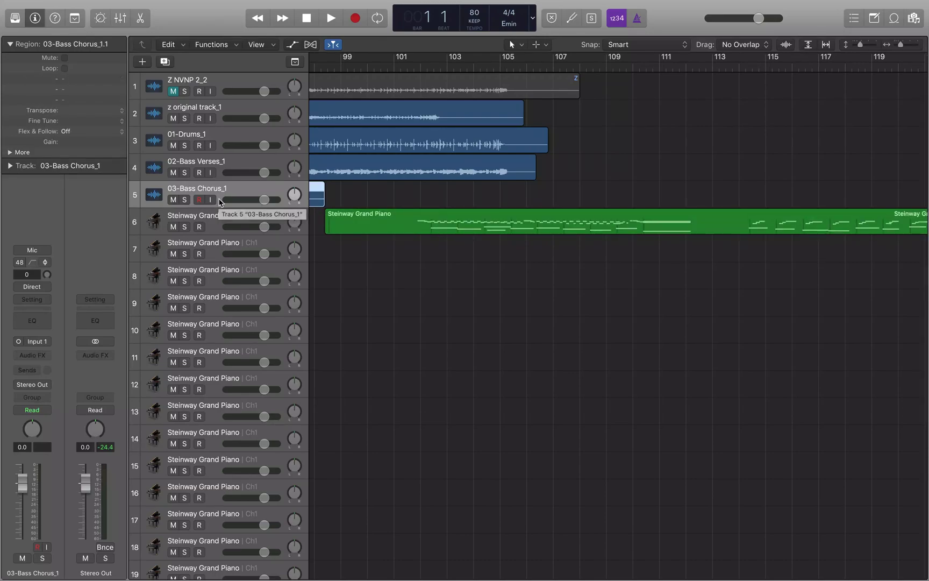
Step: Select the last Steinway Grand Piano track, number 19, and add a new software instrument track below it
left_click(220, 228)
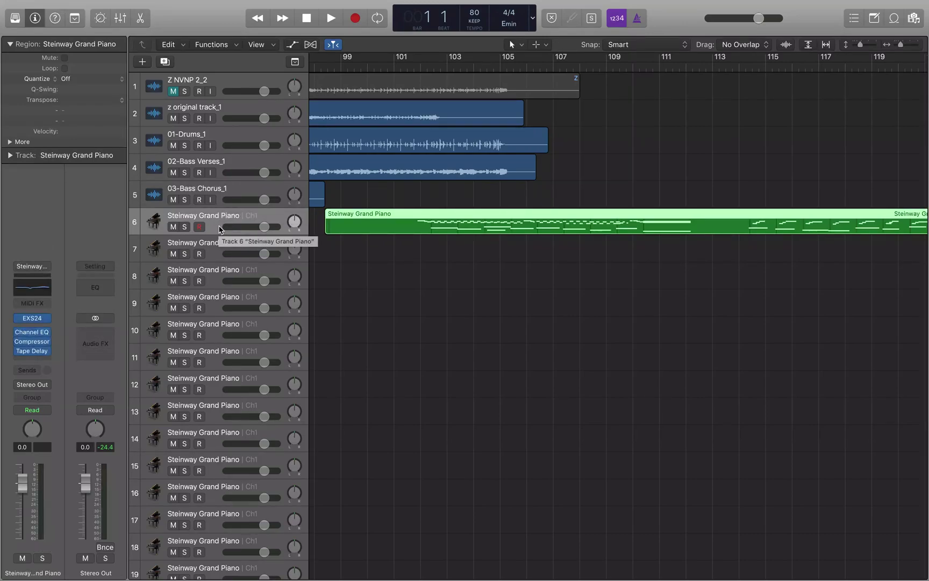
left_click(220, 255)
left_click(220, 281)
left_click(220, 309)
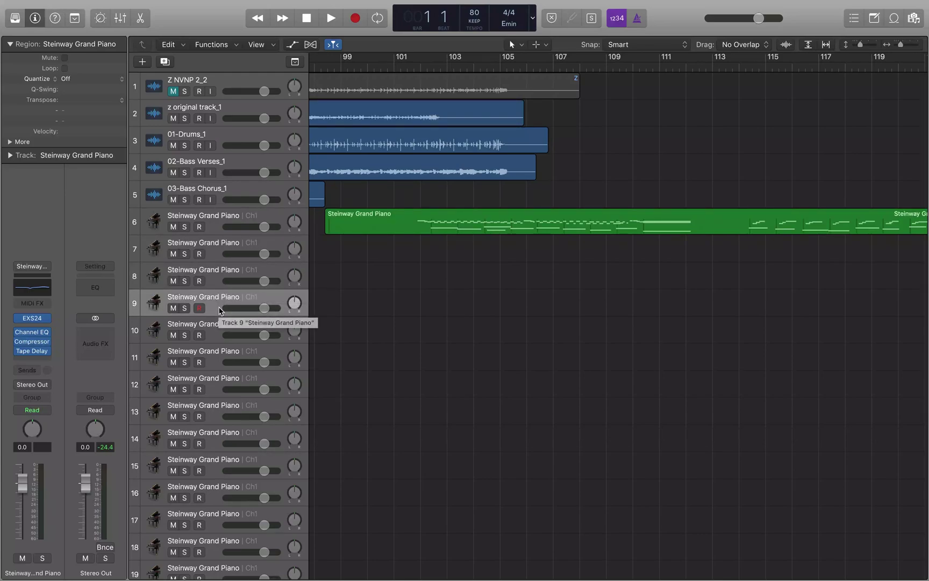
left_click(220, 573)
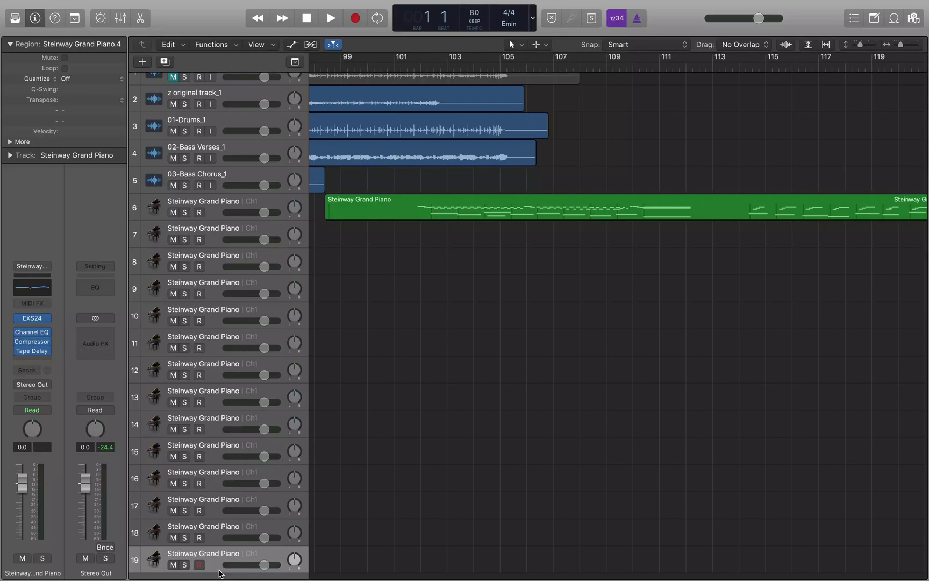
key("alt+super+s")
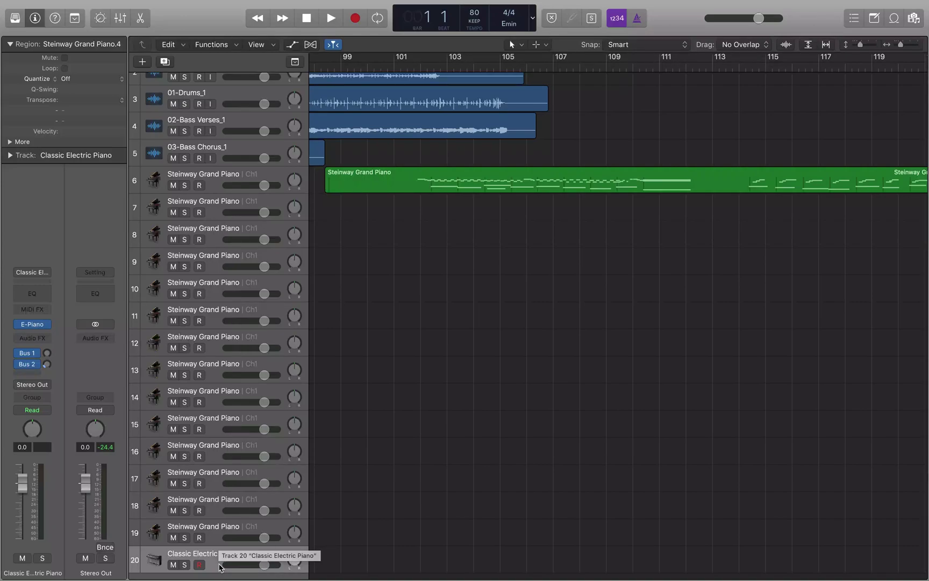
Step: Switch to Finder, bring D Piano 2.mid from the MIDI folder into the Logic Pro X project, and include its tempo information
key("super+Tab")
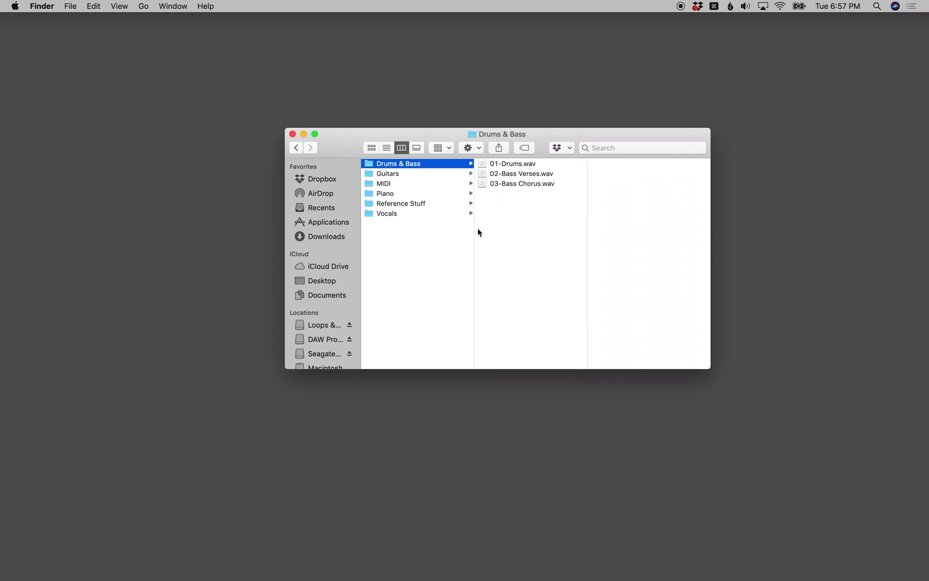
left_click(416, 186)
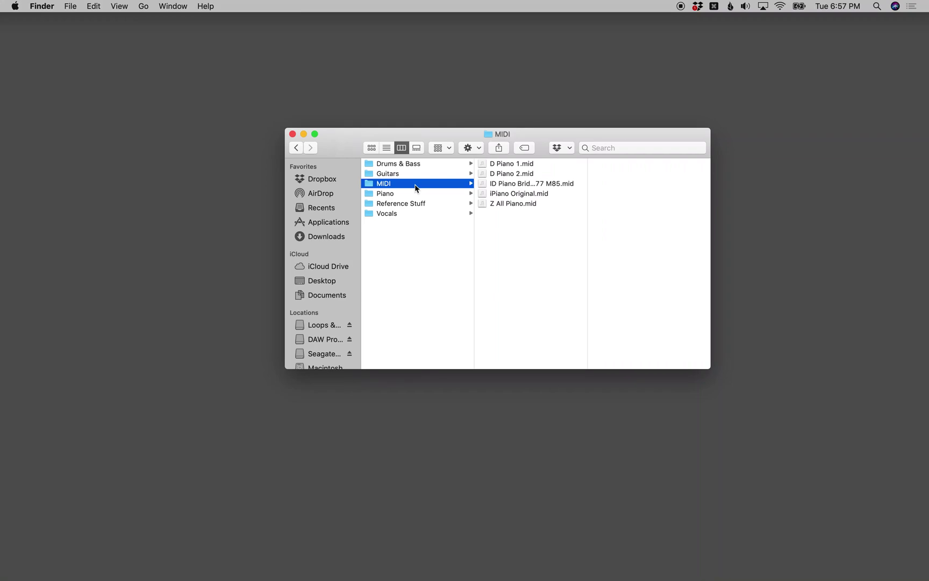
key("Right")
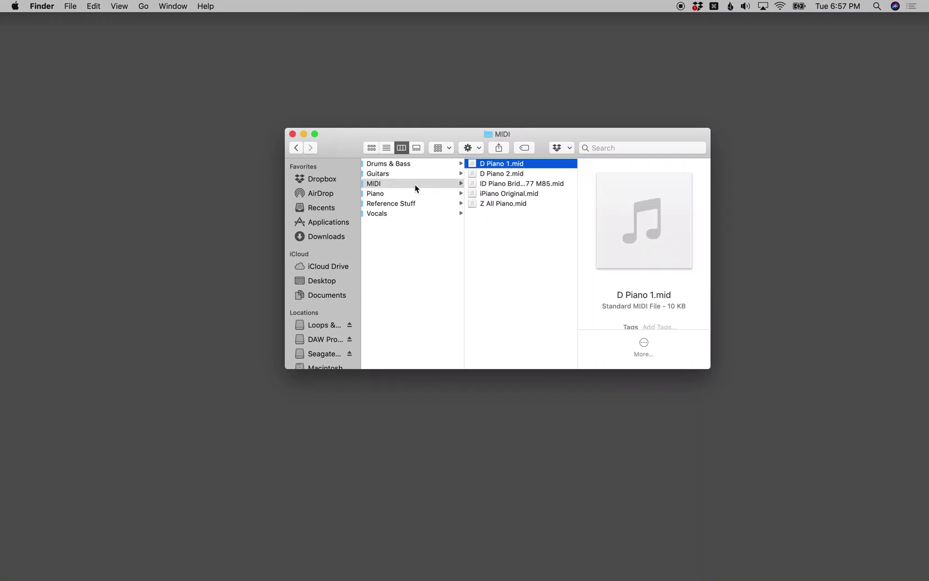
left_click(538, 175)
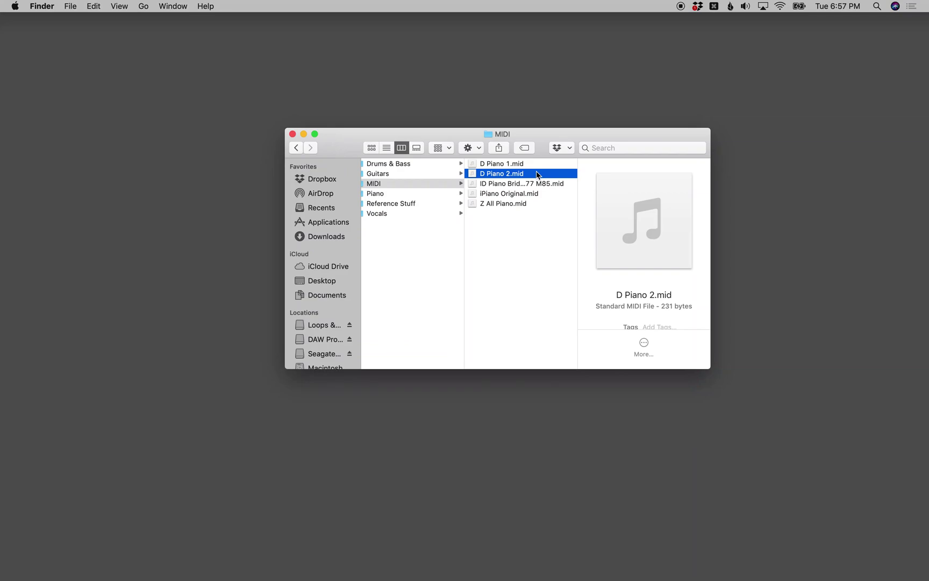
key("super+Tab")
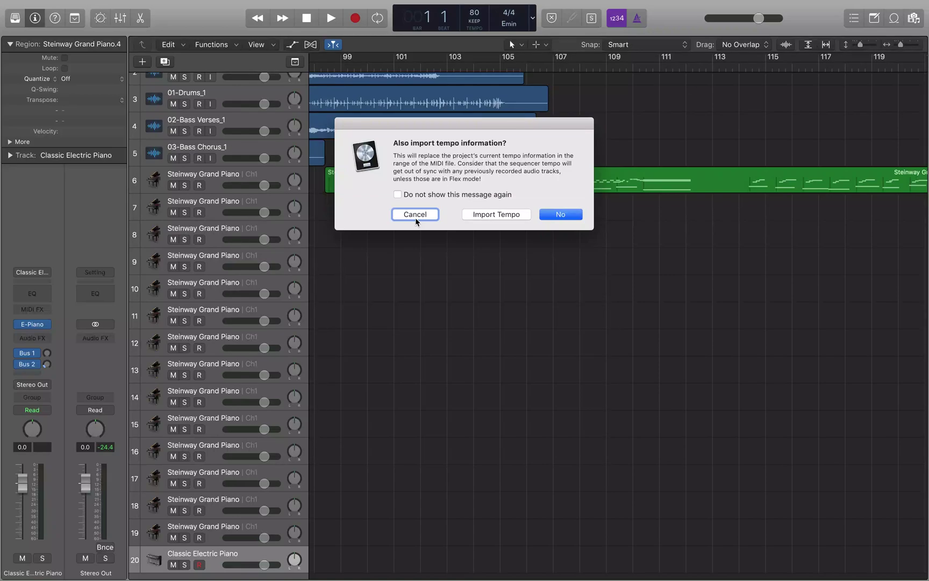
key("Tab")
left_click(497, 215)
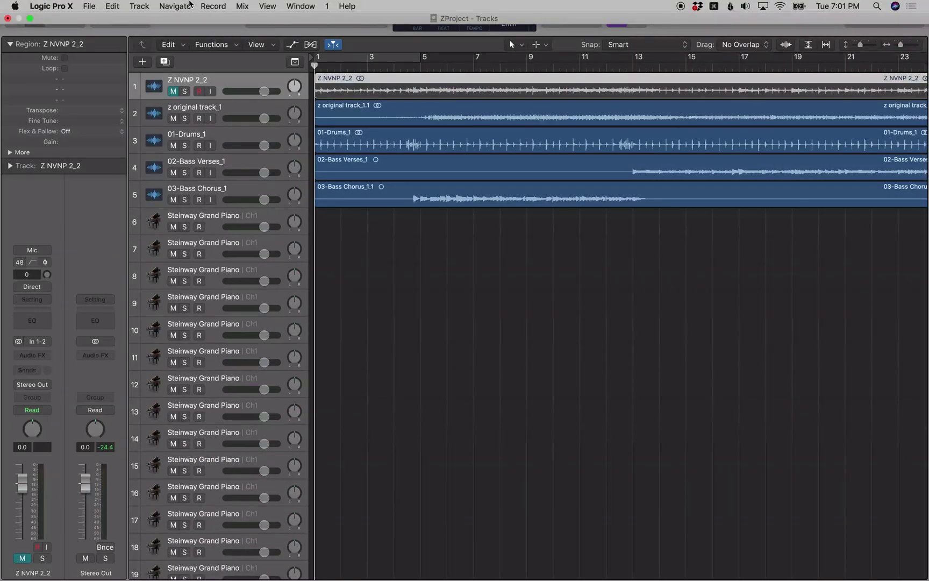
Step: Select the 03-Bass Chorus_1 track and add a new audio track directly below it
left_click(216, 121)
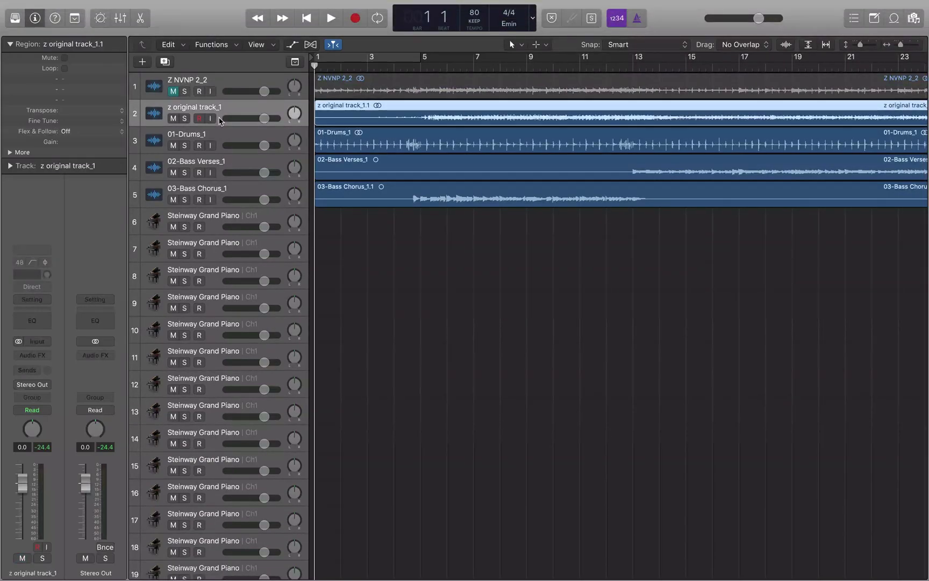
left_click(220, 149)
left_click(219, 176)
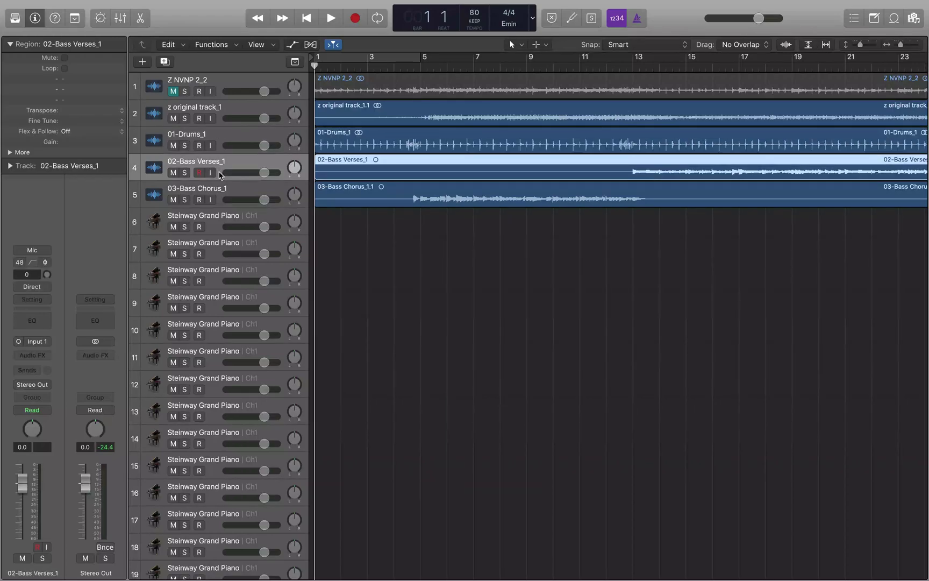
left_click(219, 202)
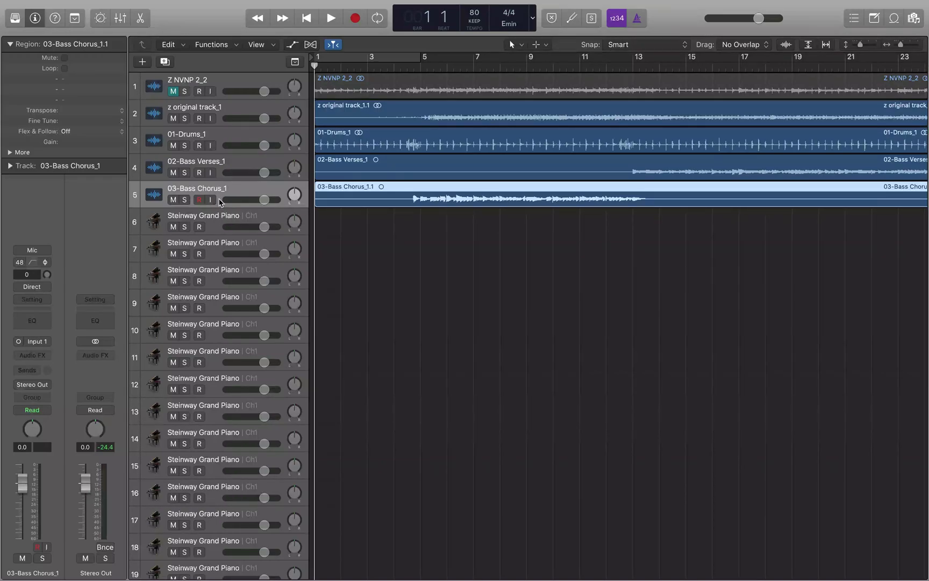
key("alt+super+a")
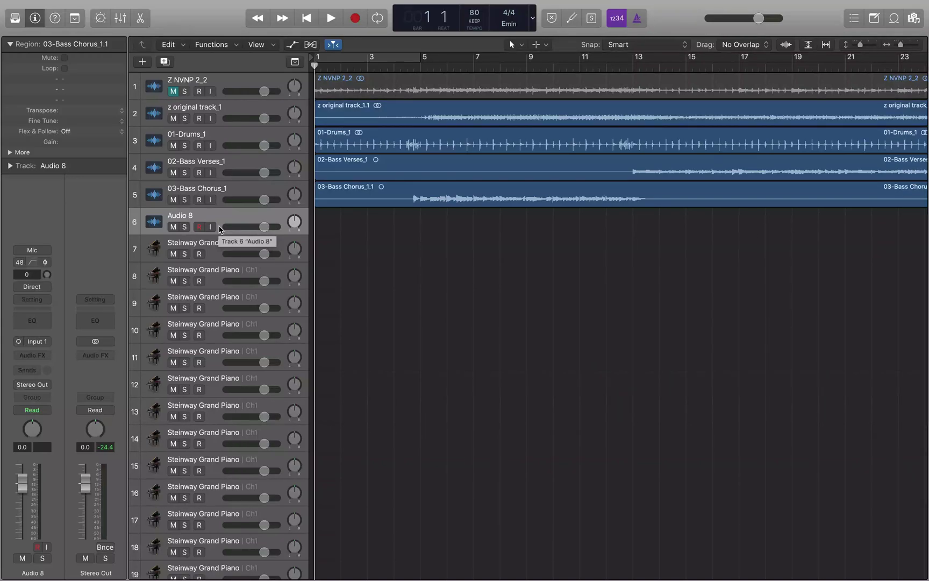
Step: Review the audio files used in the project in the Project browser, and close the browser
key("f")
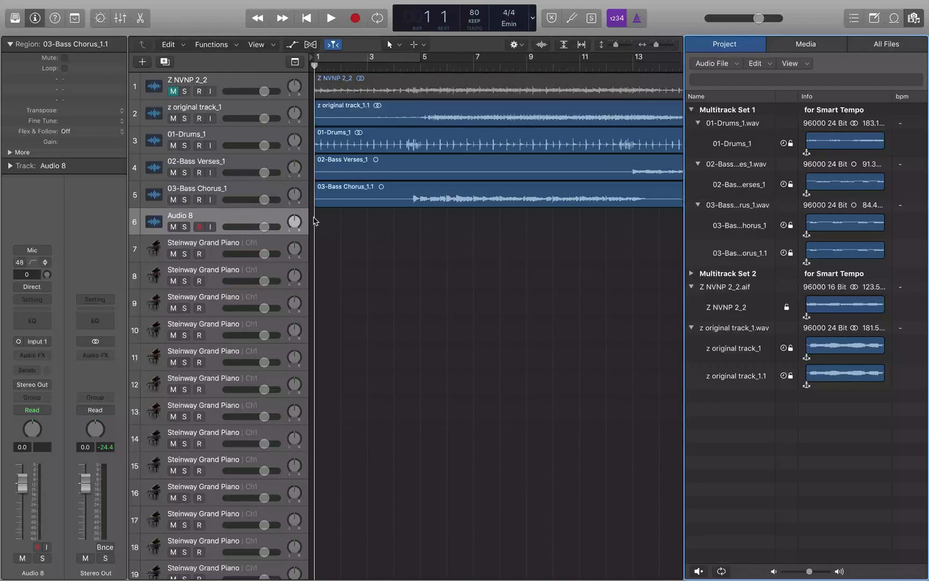
left_click(726, 49)
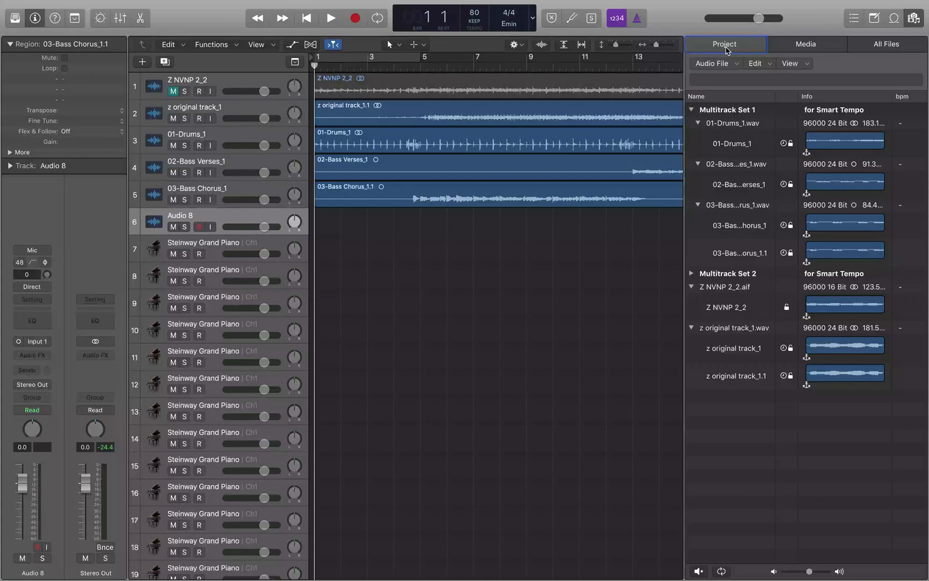
key("f")
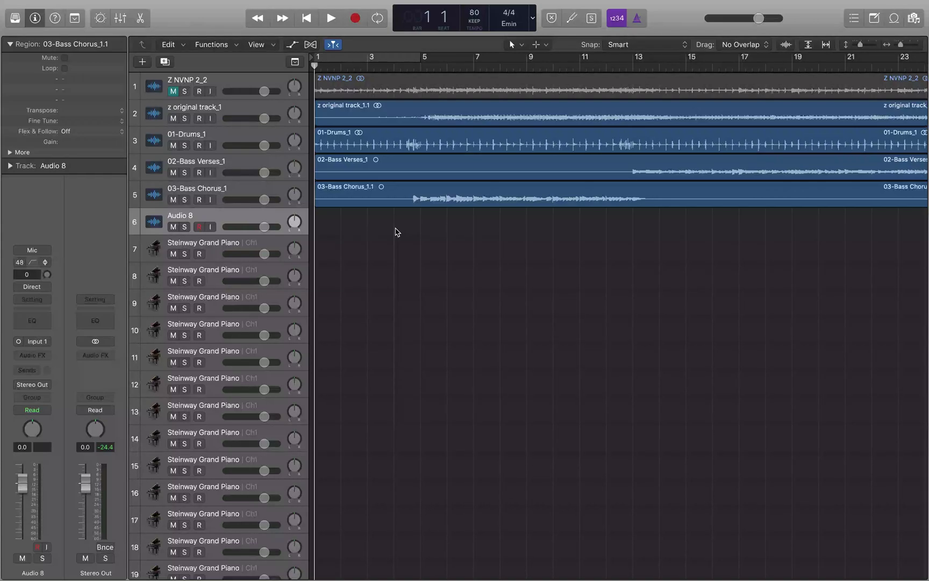
Step: Show the computer's volumes in the All Files browser and switch the listing to column view
key("f")
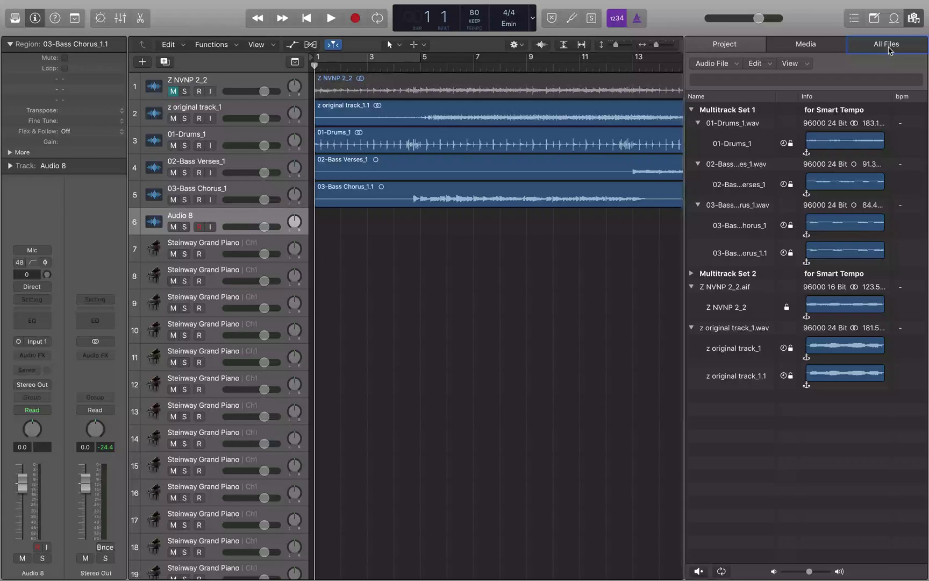
left_click(889, 45)
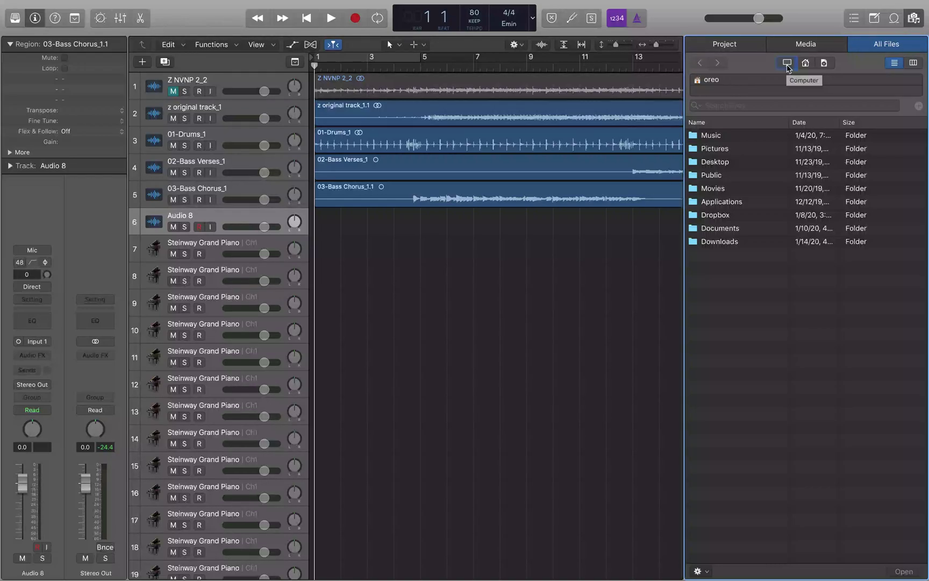
left_click(787, 64)
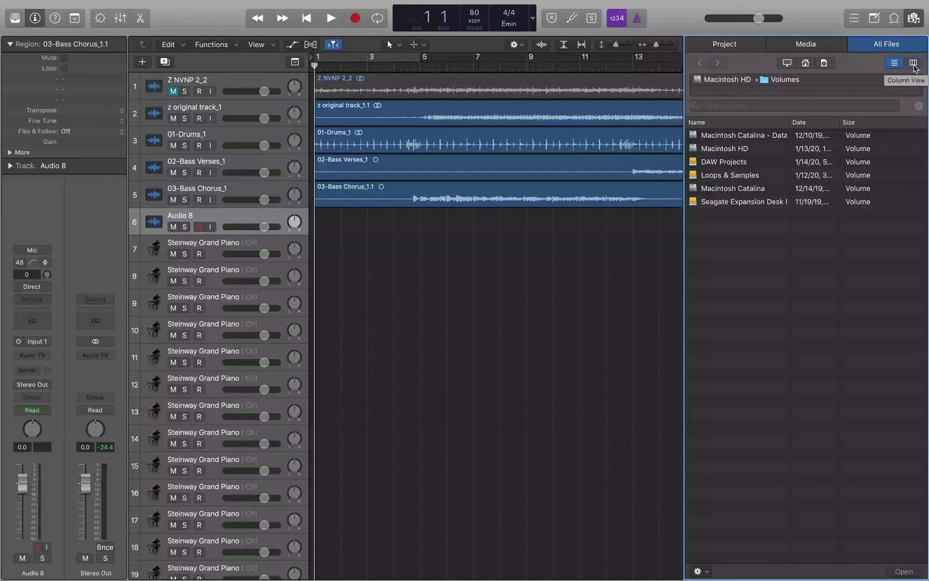
left_click(914, 66)
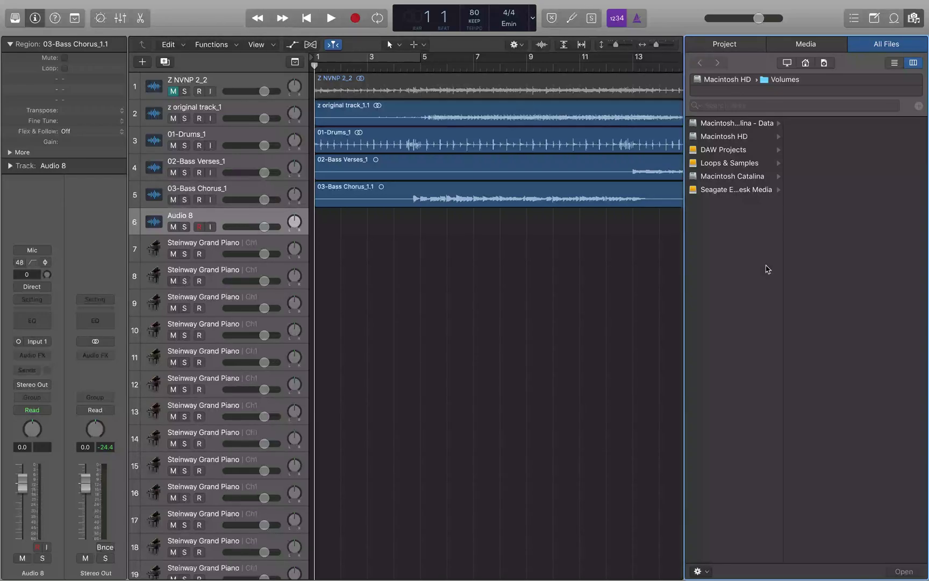
Step: Browse to the DAW Projects volume and select the B Lead.wav file
left_click(736, 125)
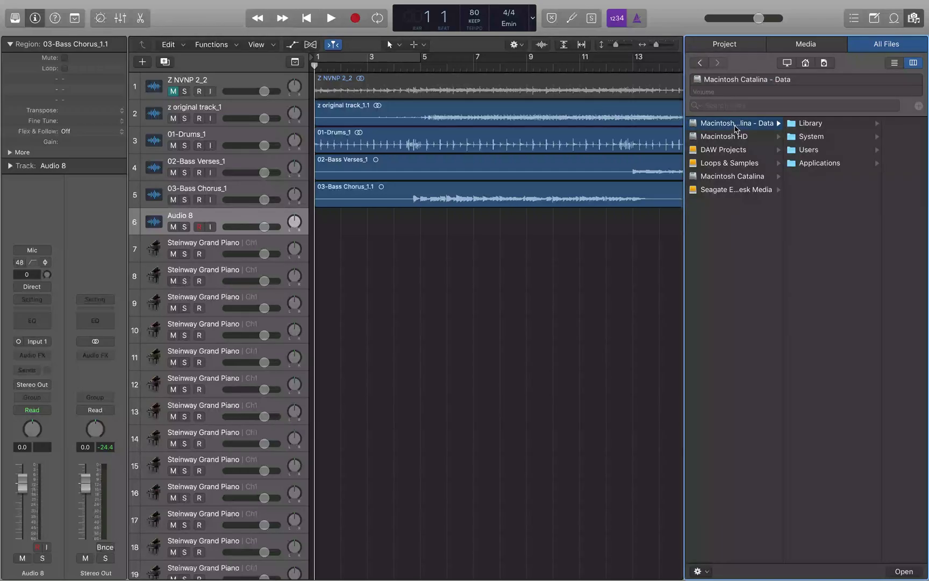
left_click(734, 137)
left_click(736, 151)
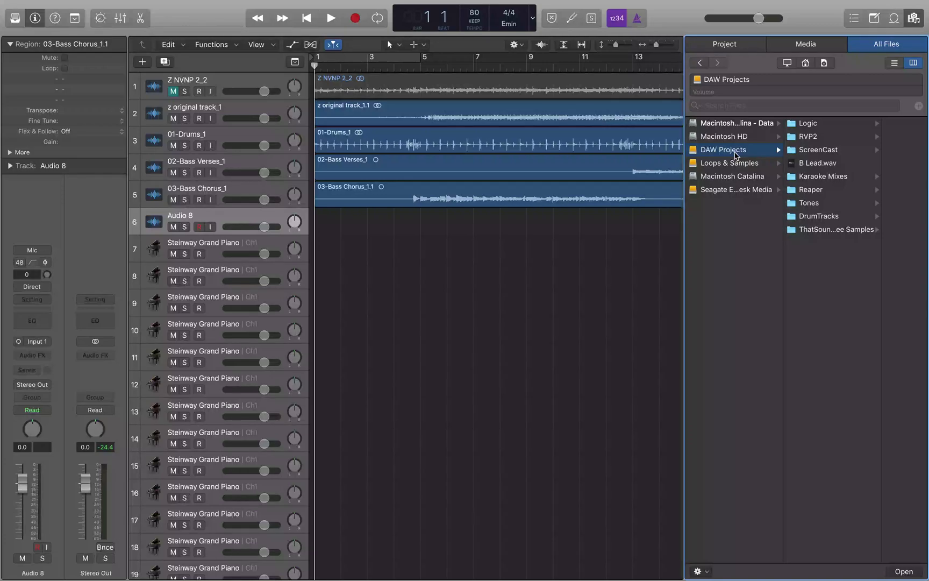
left_click(835, 126)
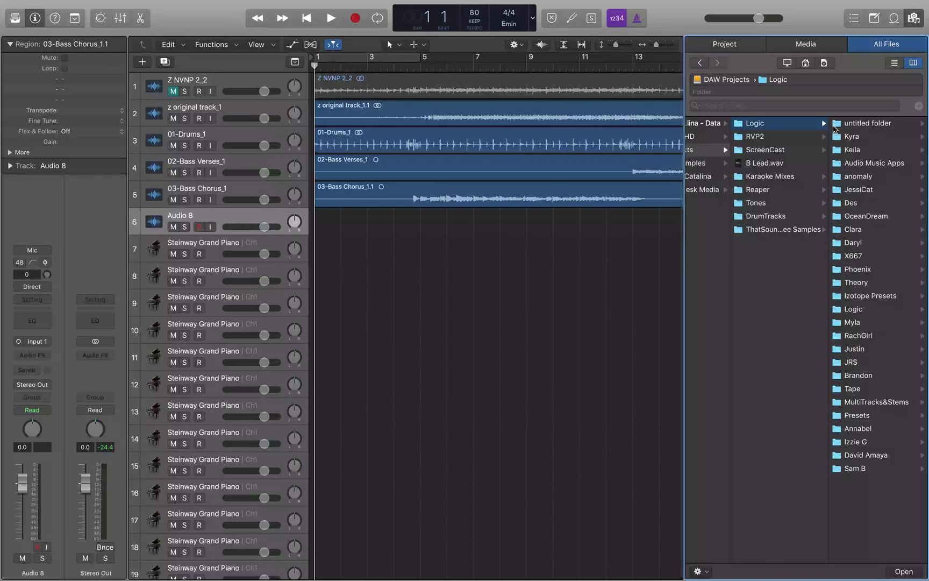
left_click(781, 138)
left_click(781, 150)
left_click(780, 164)
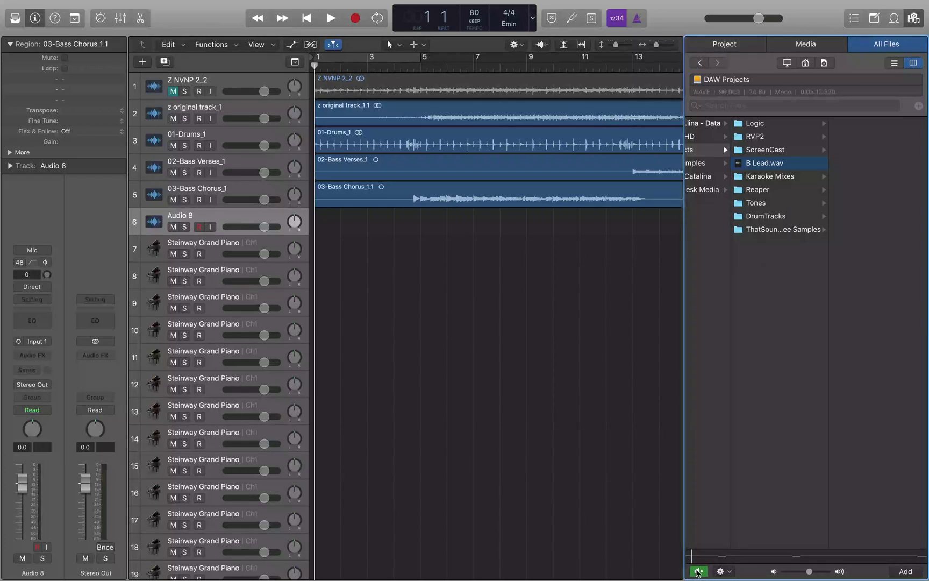
Step: Preview B Lead.wav and add it to the Audio 8 track, closing the browser when done
left_click(698, 572)
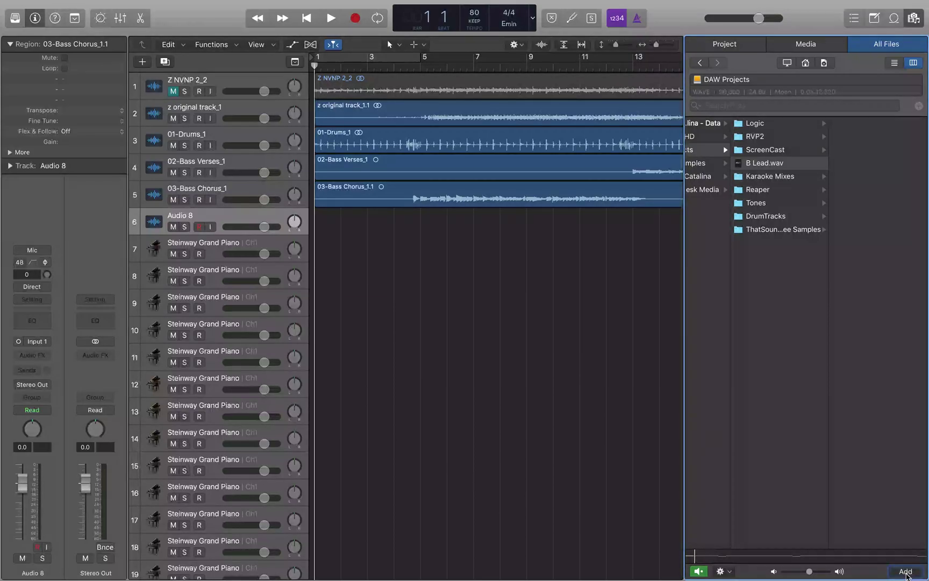
left_click(907, 574)
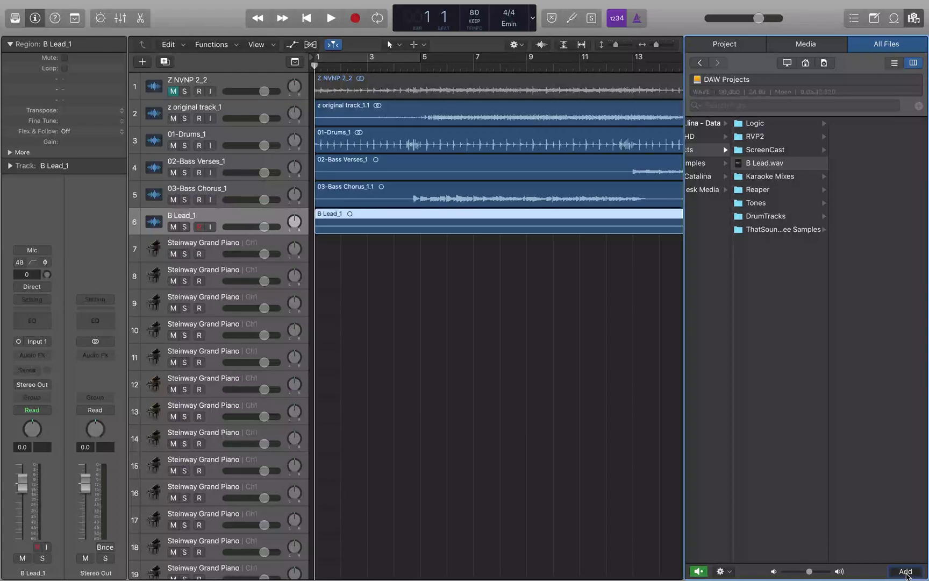
key("f")
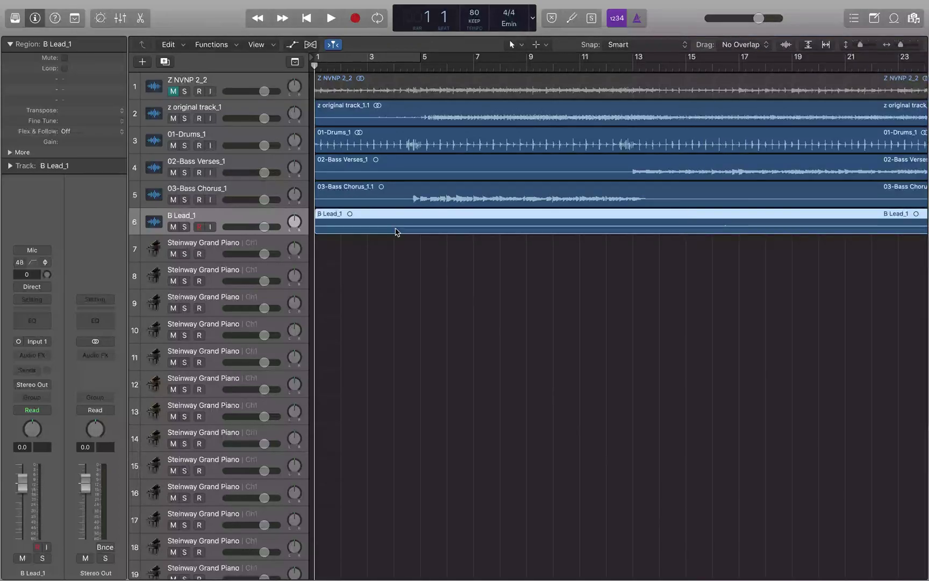